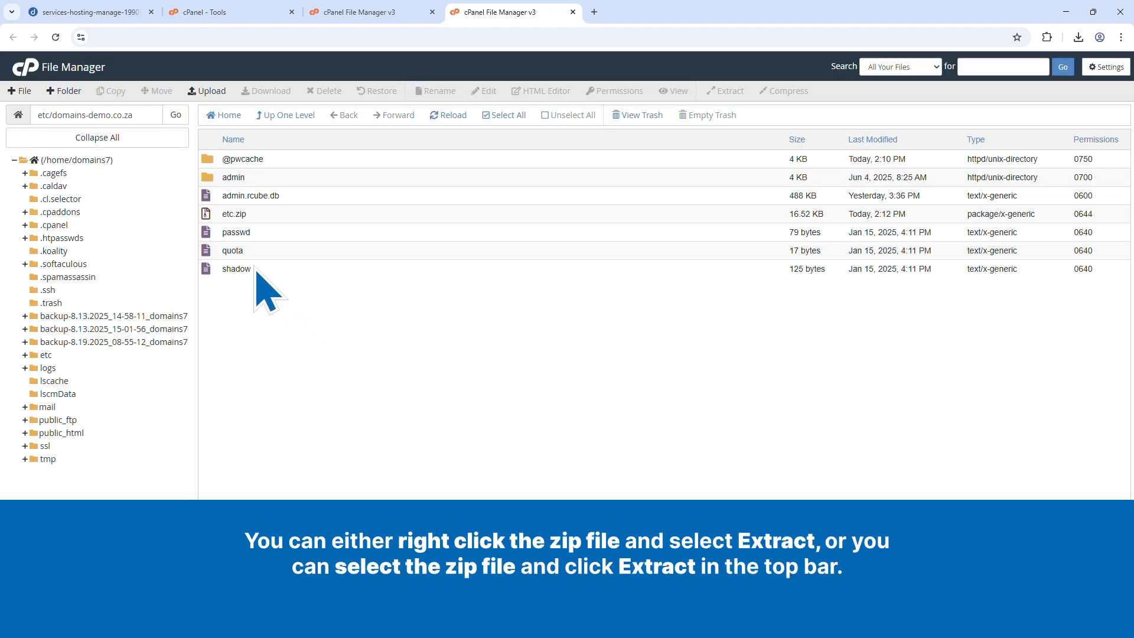
# Step: Extract etc.zip into the etc/domains-demo.co.za folder and dismiss the extraction results
pyautogui.click(225, 215)
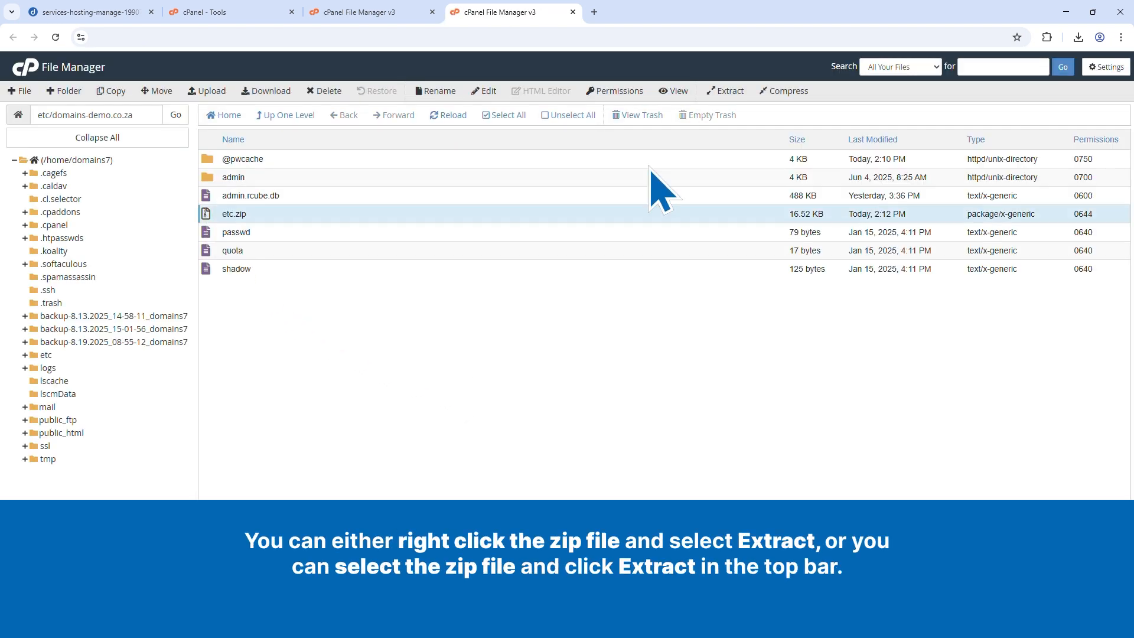
pyautogui.click(726, 90)
pyautogui.click(657, 390)
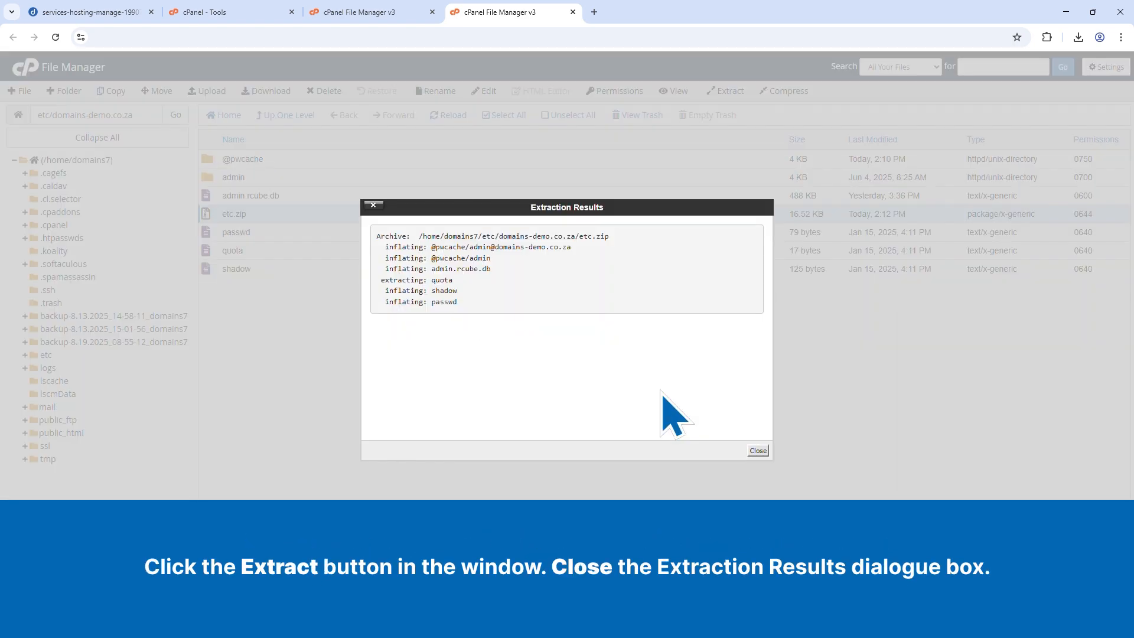
pyautogui.click(758, 450)
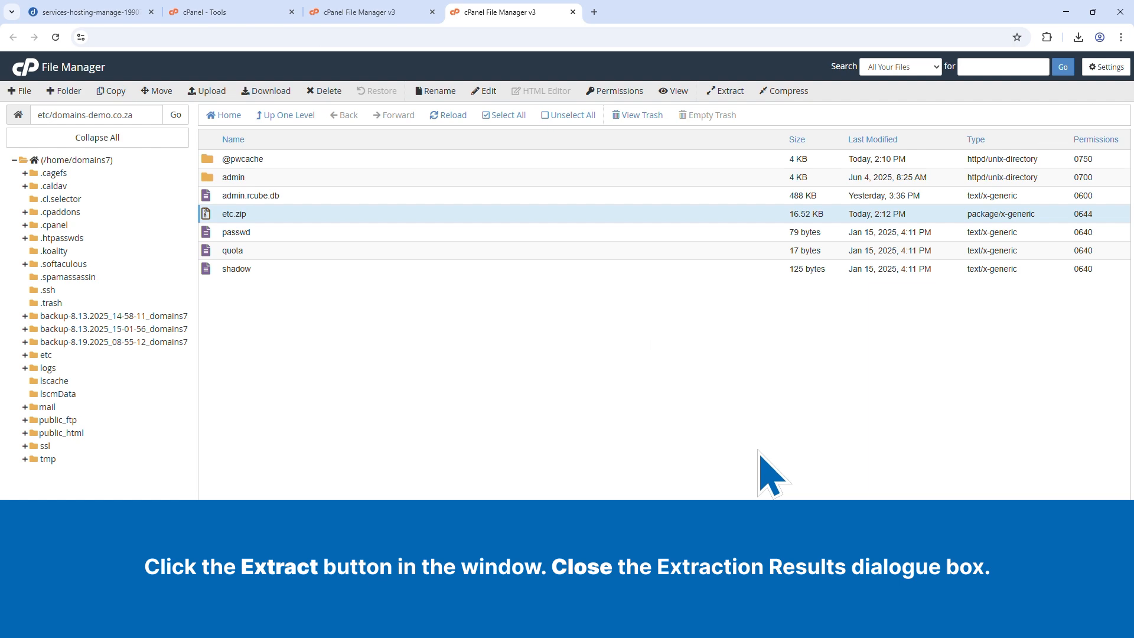
# Step: Upload mail.zip to the mail/domains-demo.co.za folder with overwriting of existing files enabled, then return to that folder
pyautogui.click(66, 412)
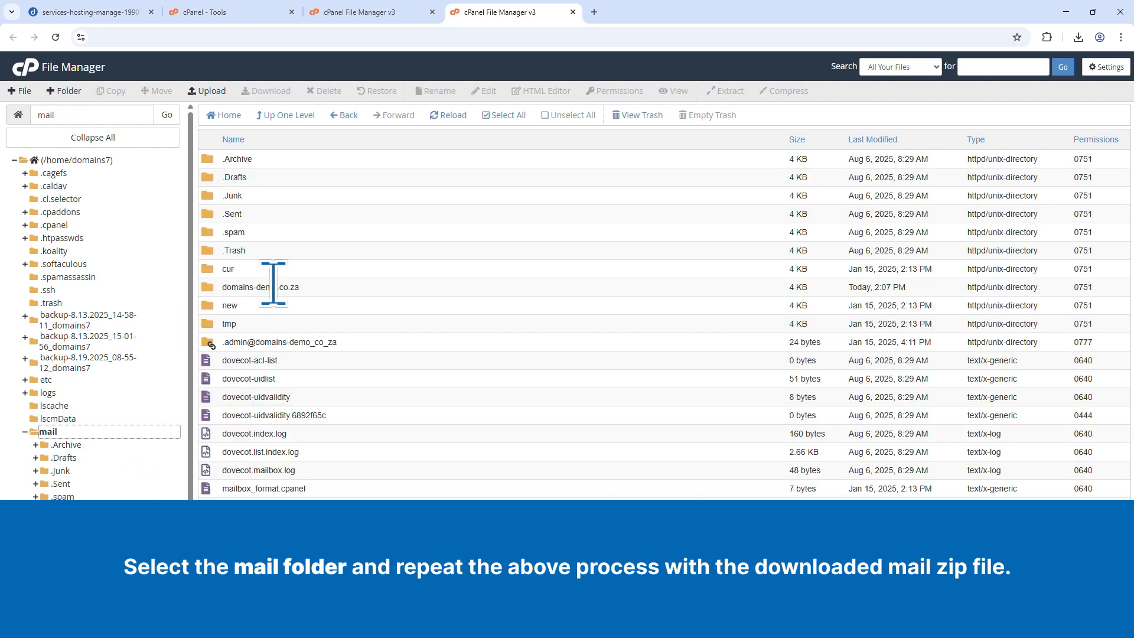
pyautogui.doubleClick(211, 292)
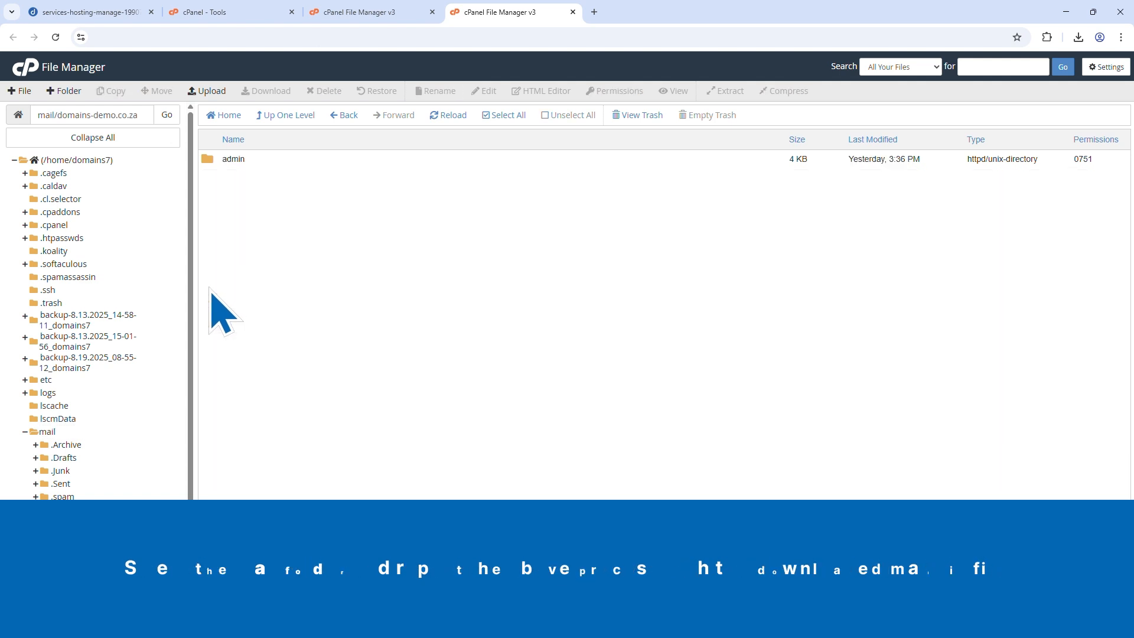
pyautogui.click(217, 90)
pyautogui.click(234, 171)
pyautogui.click(577, 259)
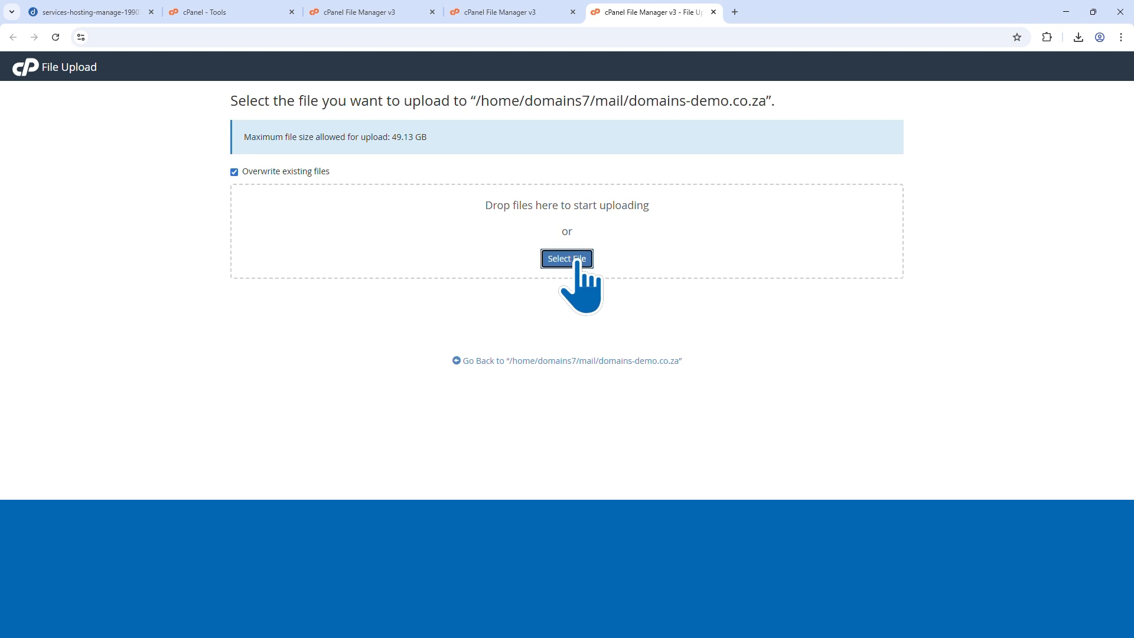
pyautogui.click(167, 144)
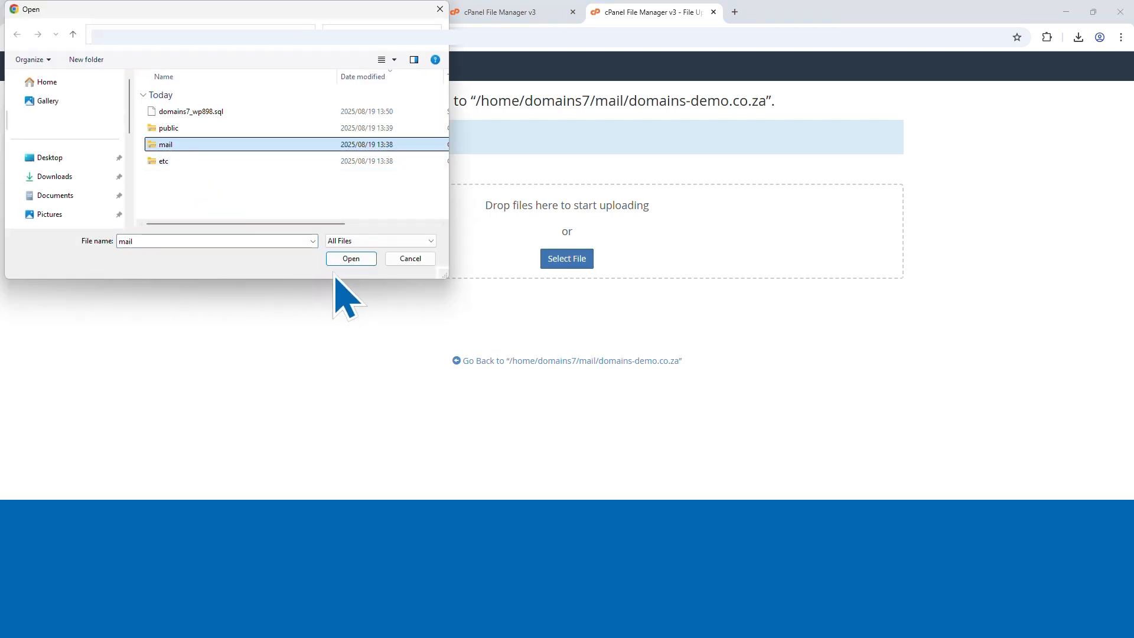
pyautogui.click(351, 260)
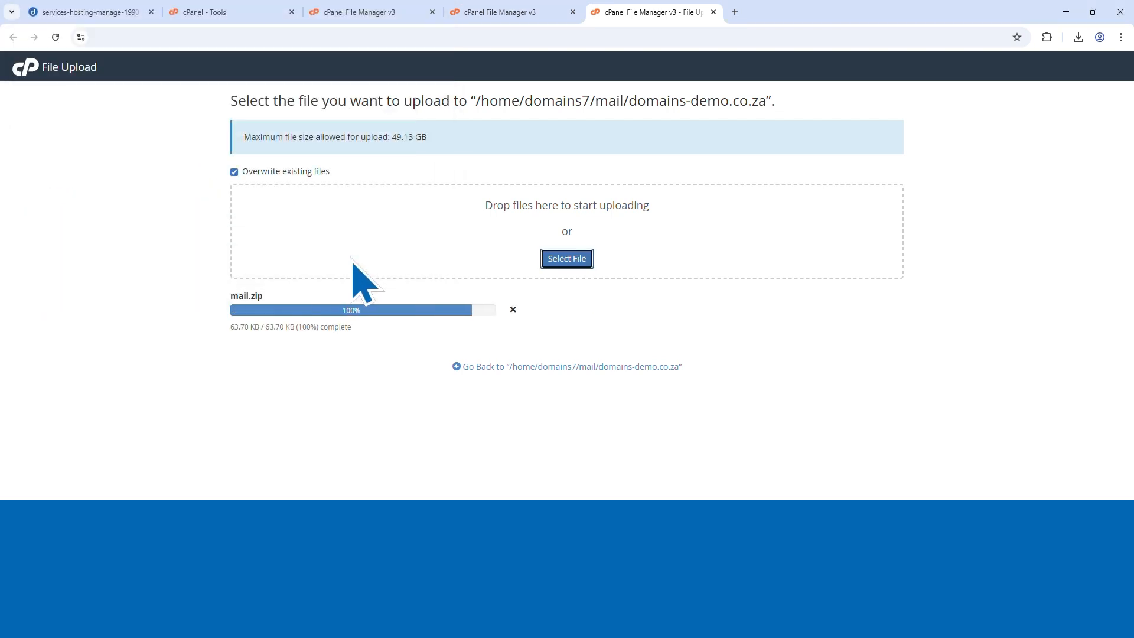
pyautogui.click(455, 366)
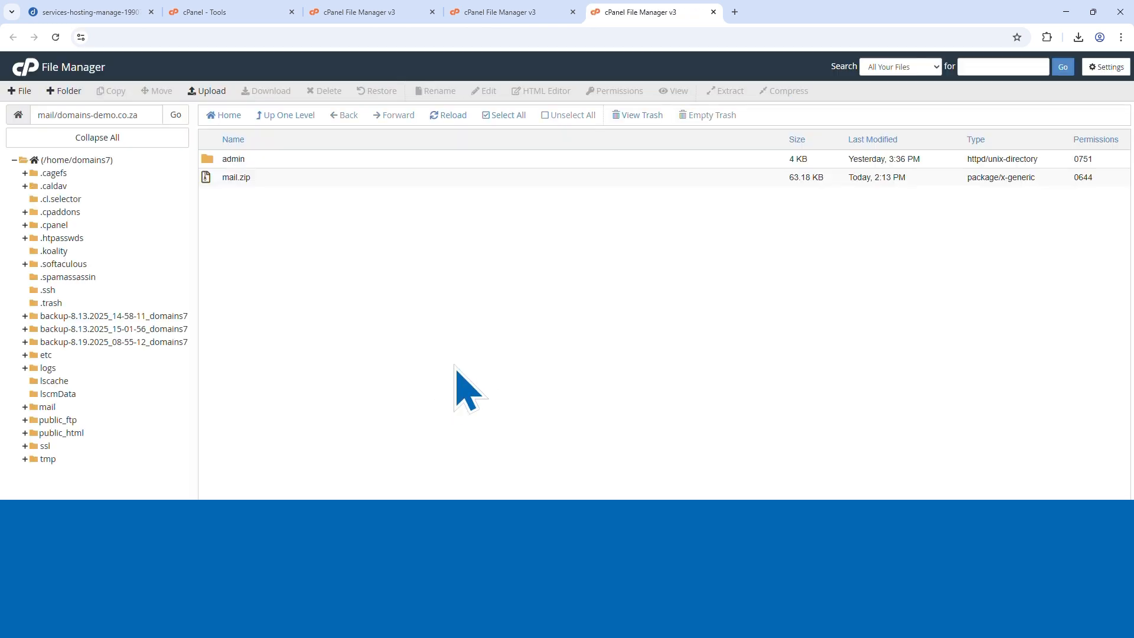
# Step: Extract mail.zip into /mail/domains-demo.co.za and dismiss the extraction results
pyautogui.click(214, 184)
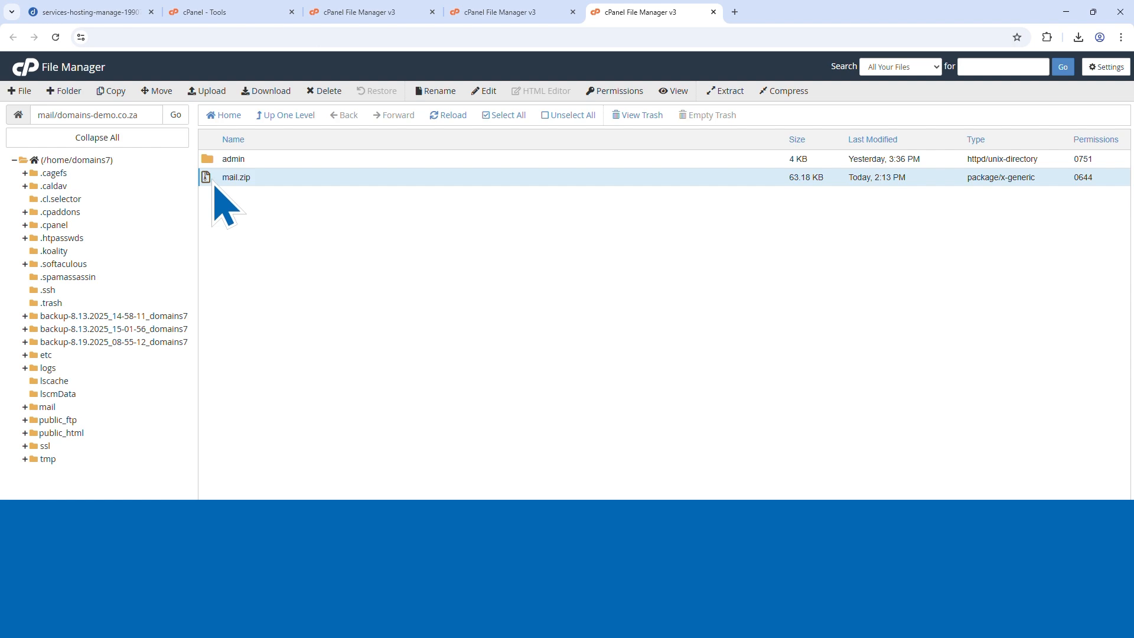
pyautogui.click(727, 90)
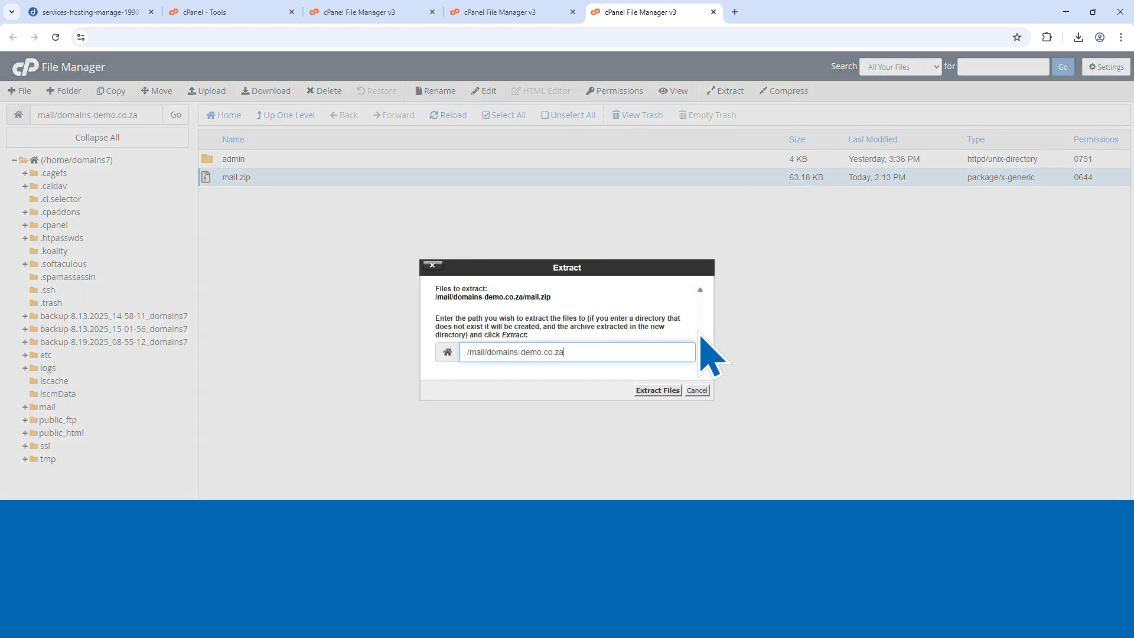
pyautogui.click(661, 391)
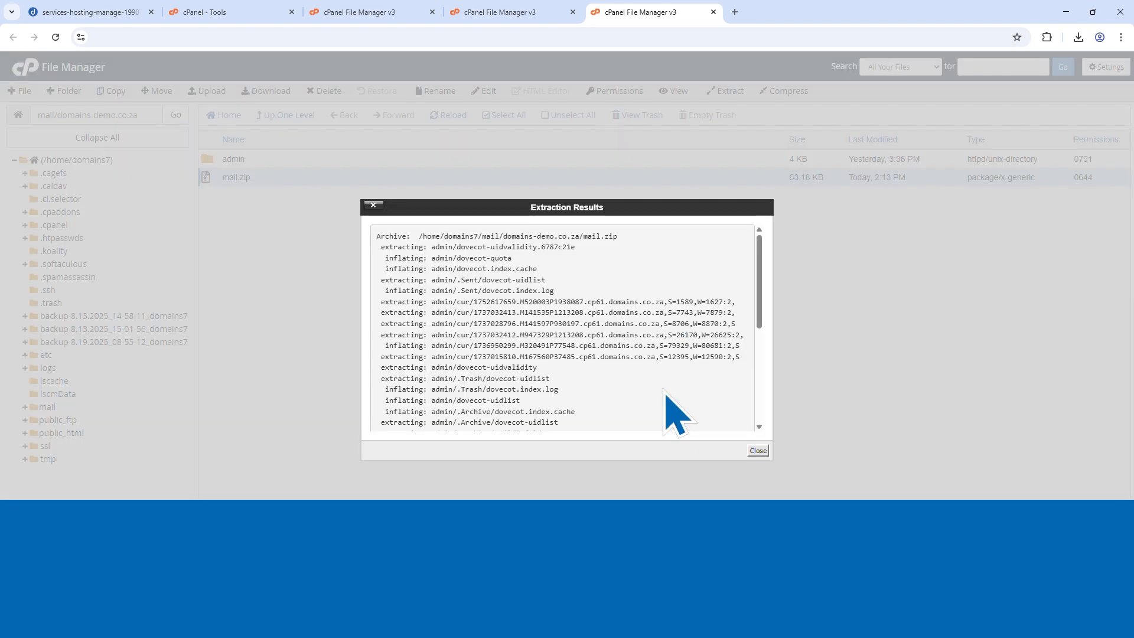
pyautogui.click(758, 450)
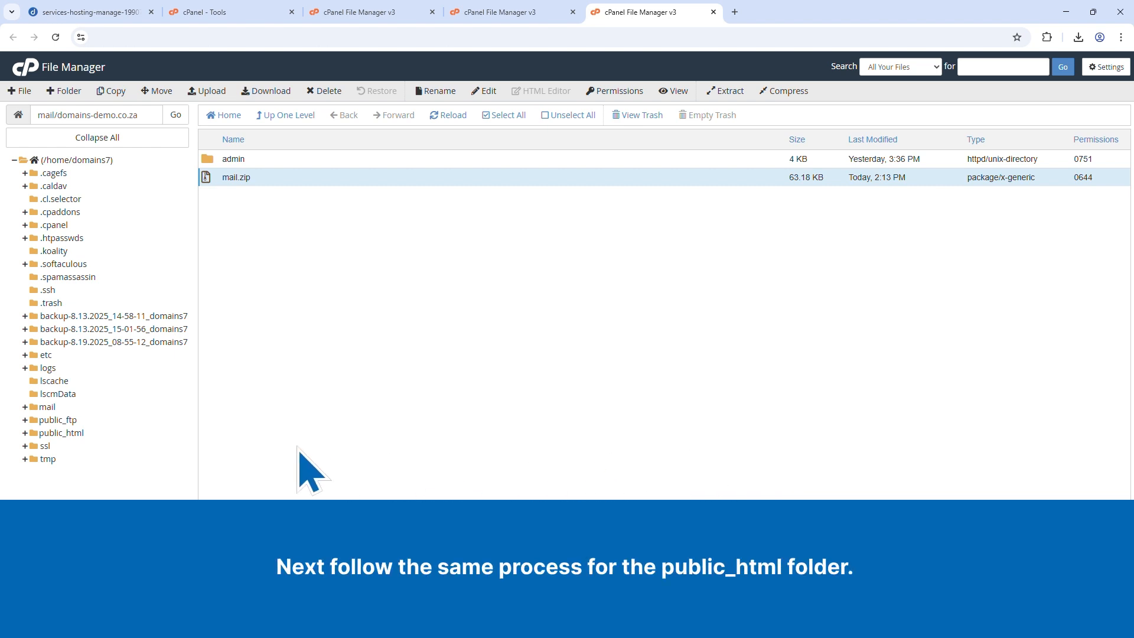
# Step: Upload public.zip to the public_html folder with overwriting of existing files enabled, then return to that folder
pyautogui.click(59, 432)
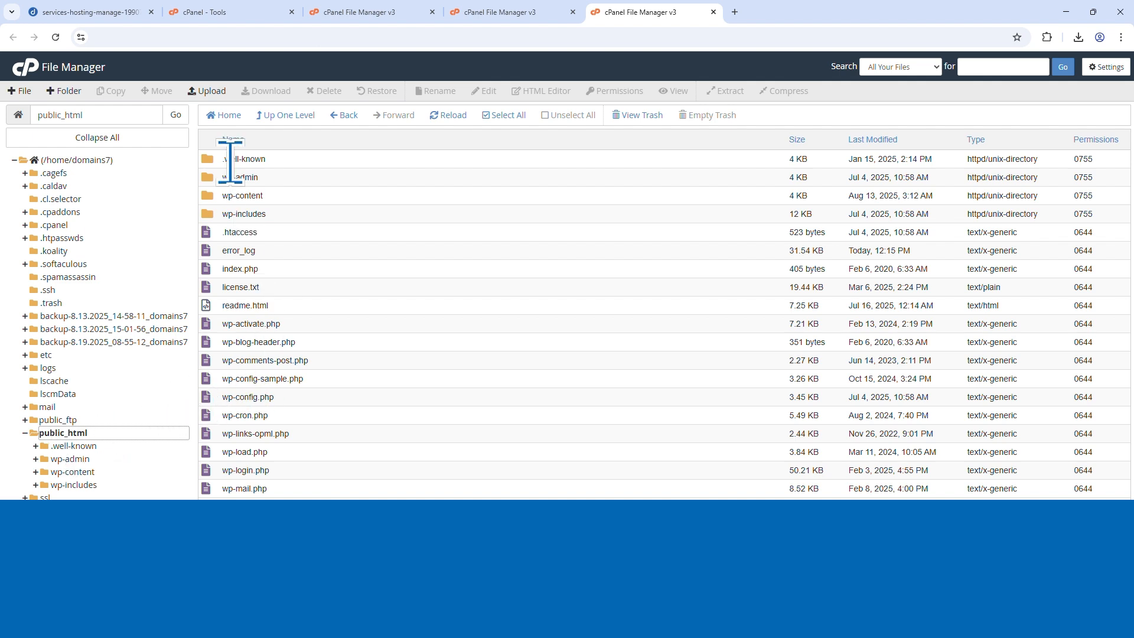
pyautogui.click(217, 90)
pyautogui.click(300, 172)
pyautogui.click(565, 260)
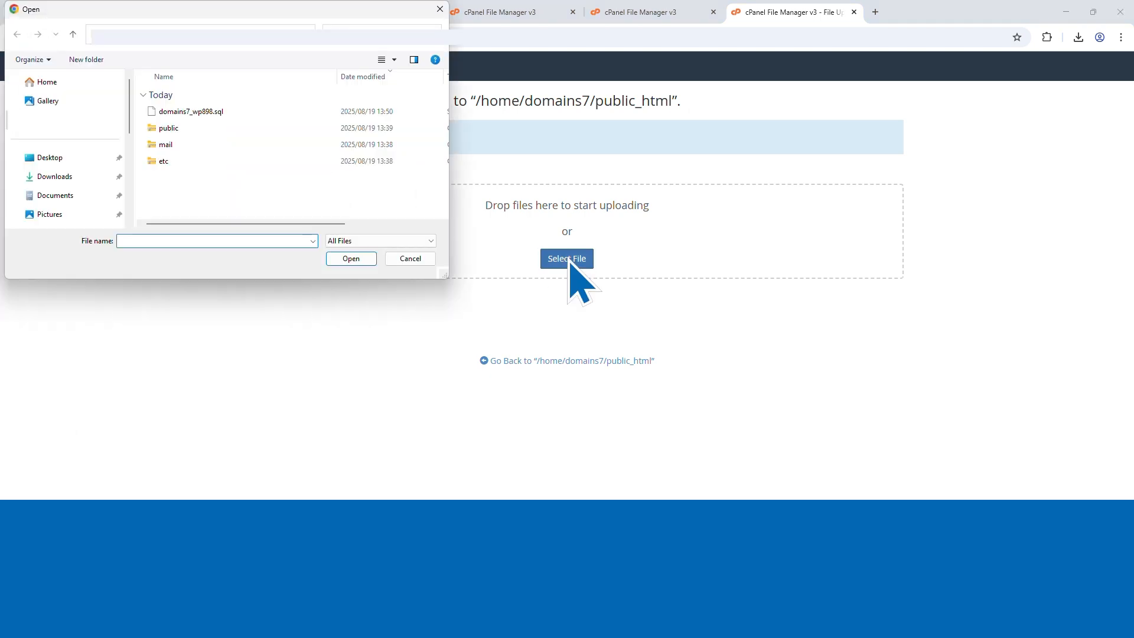
pyautogui.click(175, 131)
pyautogui.click(353, 260)
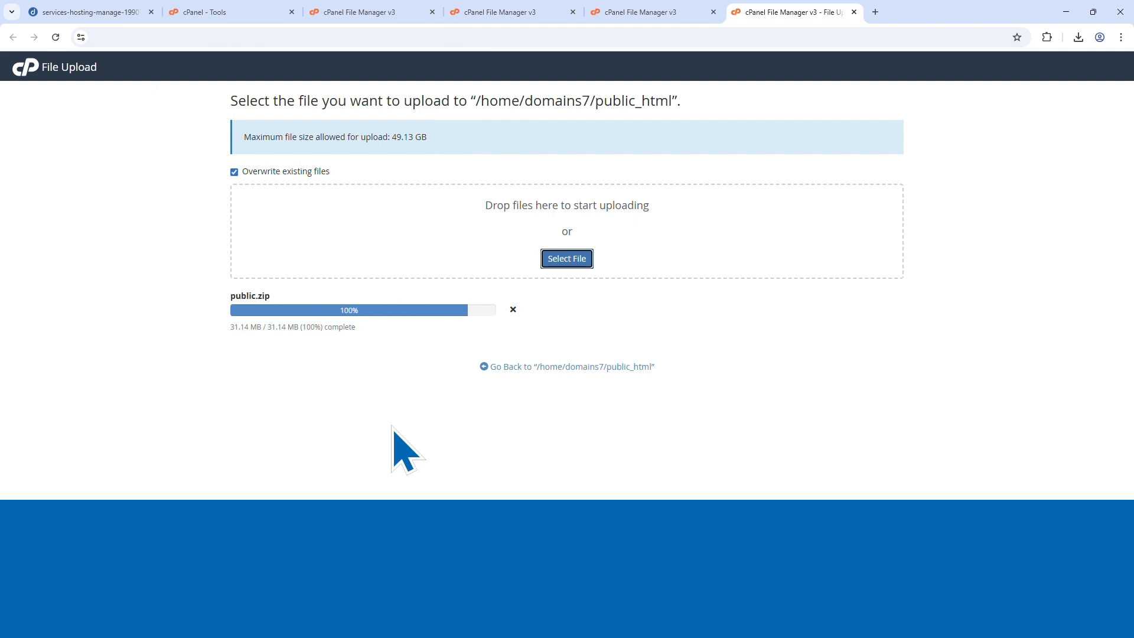
pyautogui.click(502, 367)
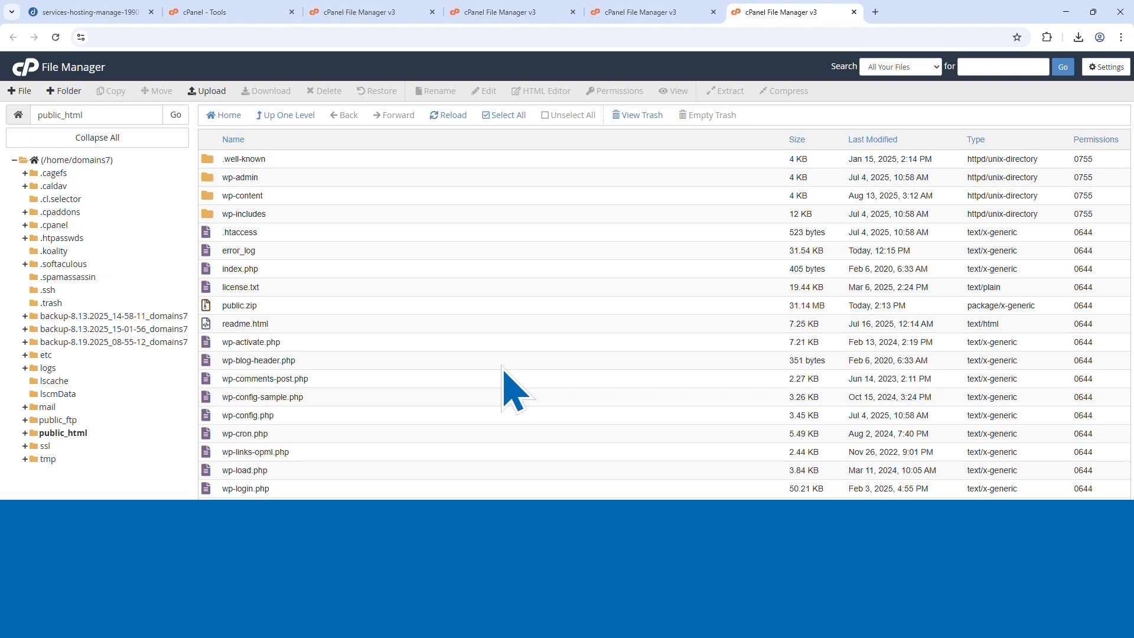
# Step: Extract public.zip inside the public_html folder and dismiss the extraction results
pyautogui.click(207, 307)
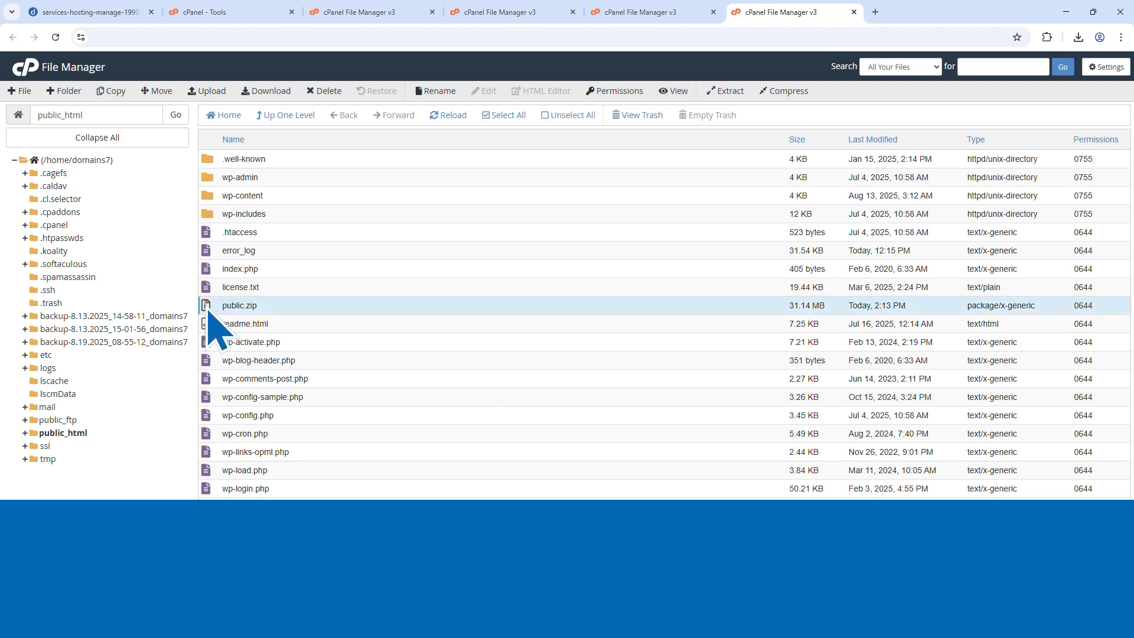
pyautogui.click(726, 92)
pyautogui.click(656, 390)
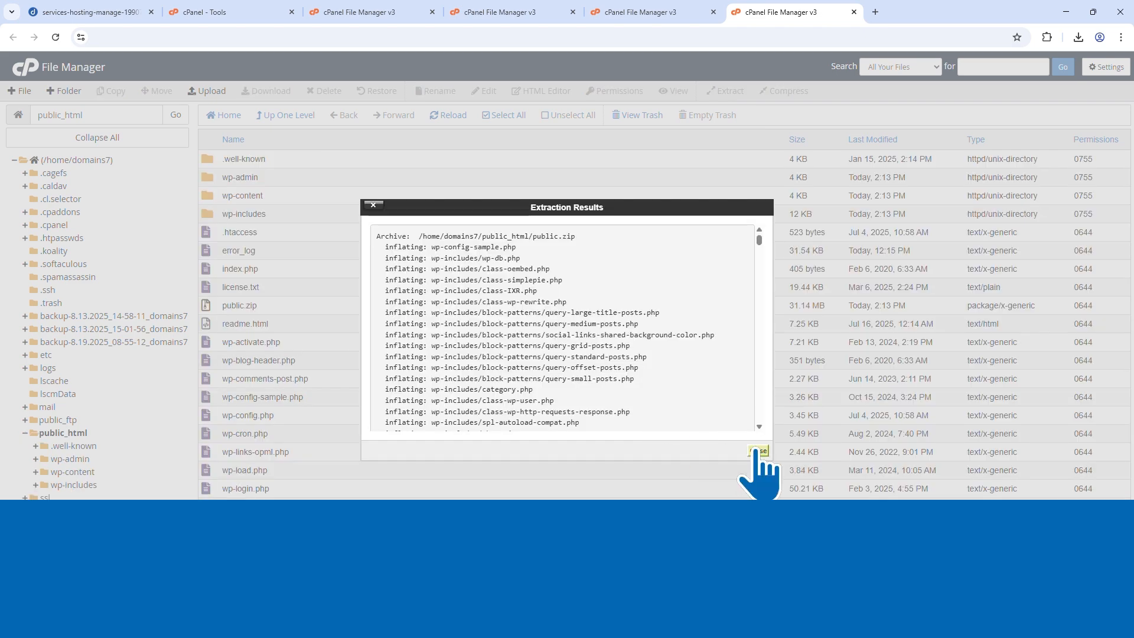
pyautogui.click(758, 450)
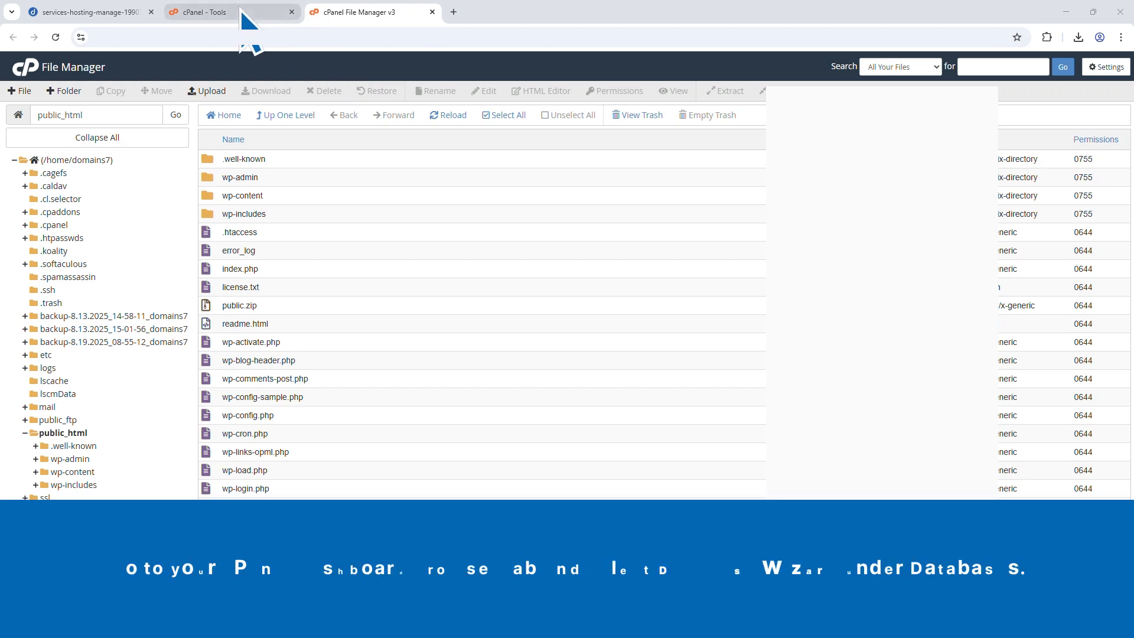
# Step: Create a new database named 0000 with the cPanel Database Wizard
pyautogui.click(241, 12)
pyautogui.scroll(-10, 670, 355)
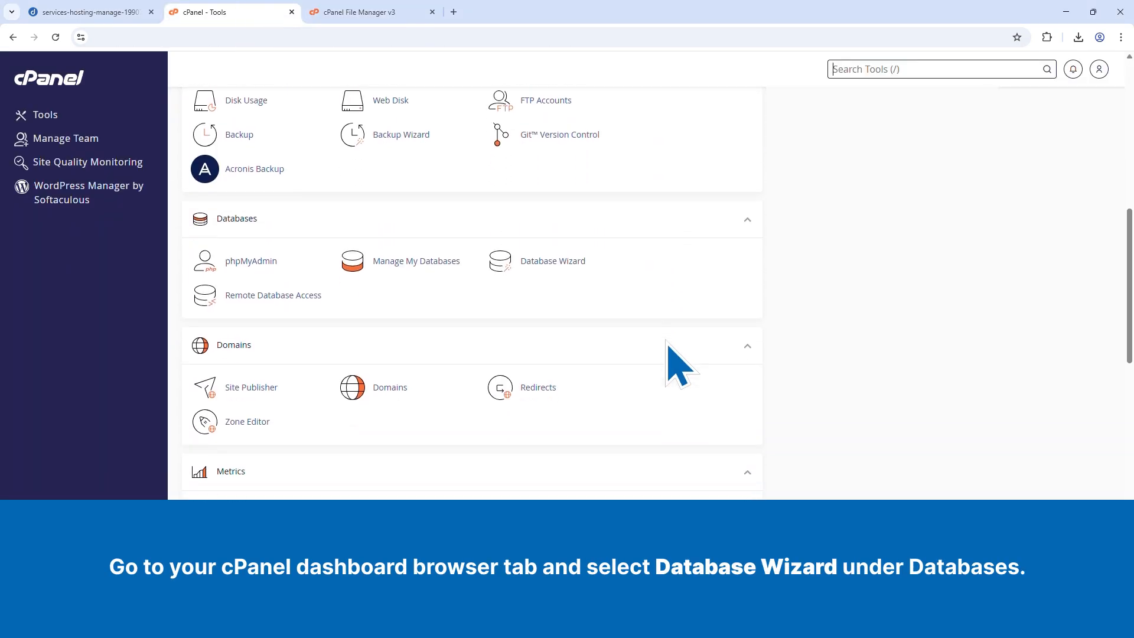
pyautogui.click(540, 261)
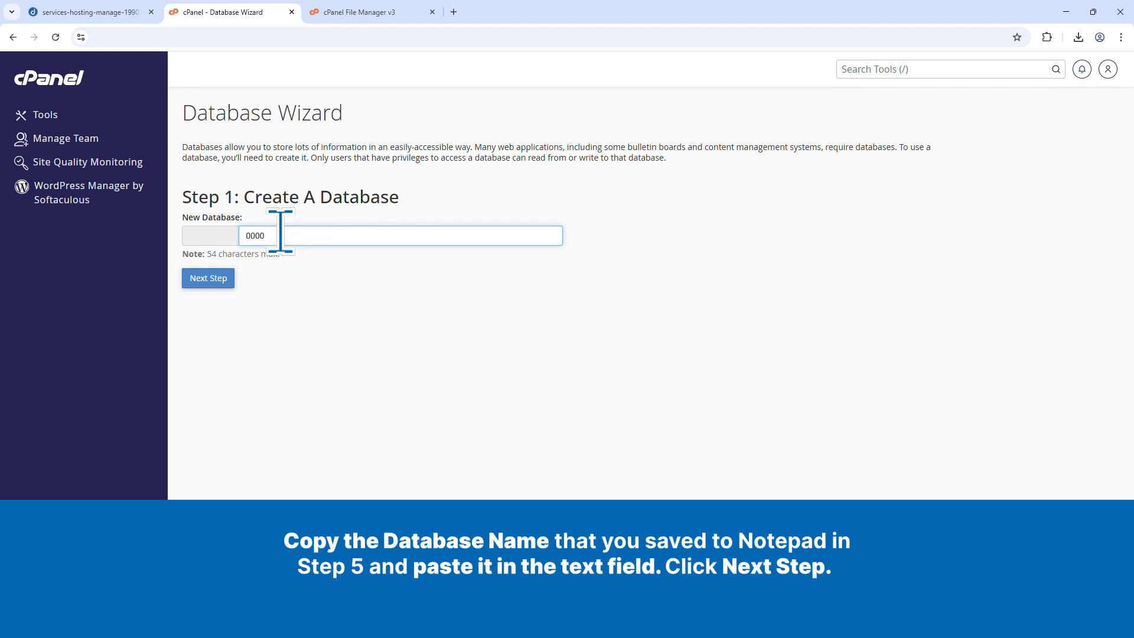
pyautogui.click(210, 278)
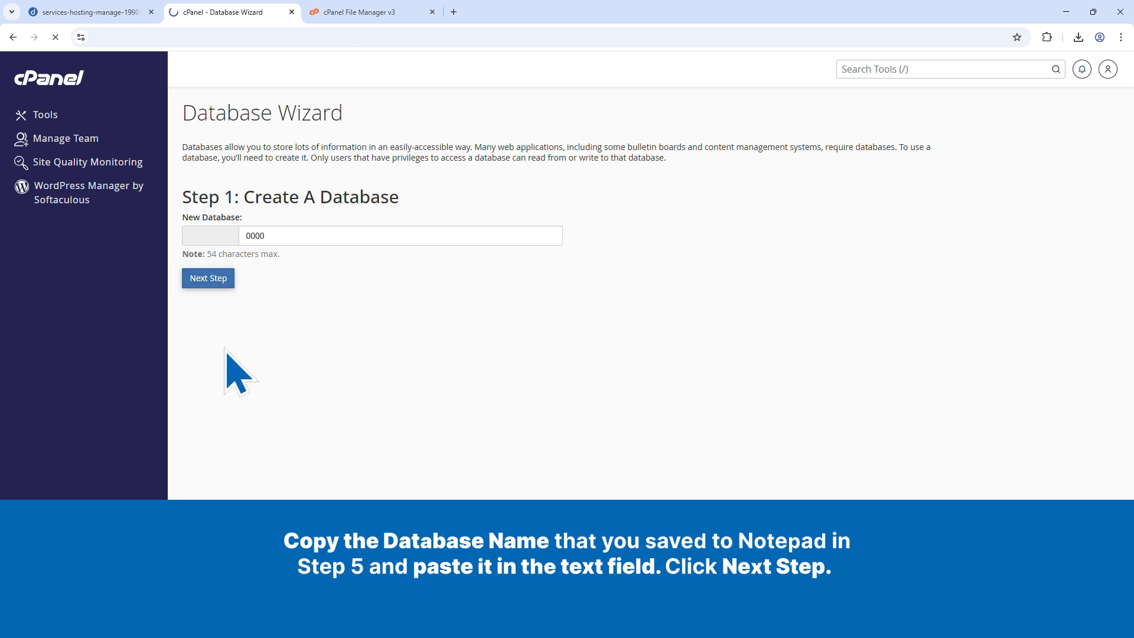
# Step: Create a database user by entering the database username and filling the password fields with a generated password confirmed as copied
pyautogui.write('0000')
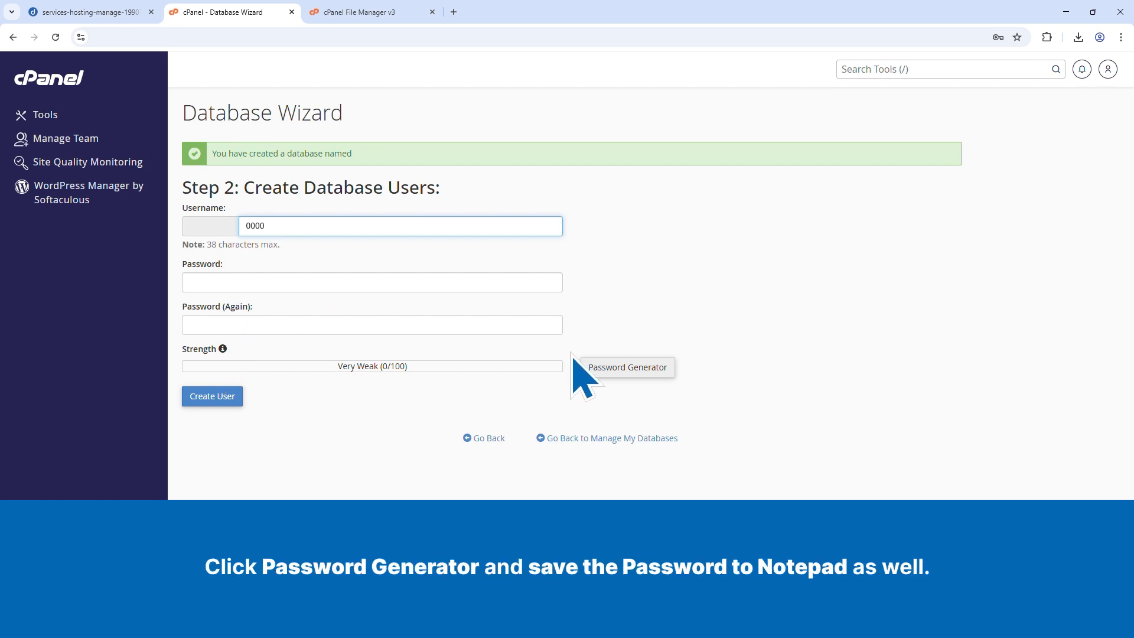
pyautogui.click(611, 371)
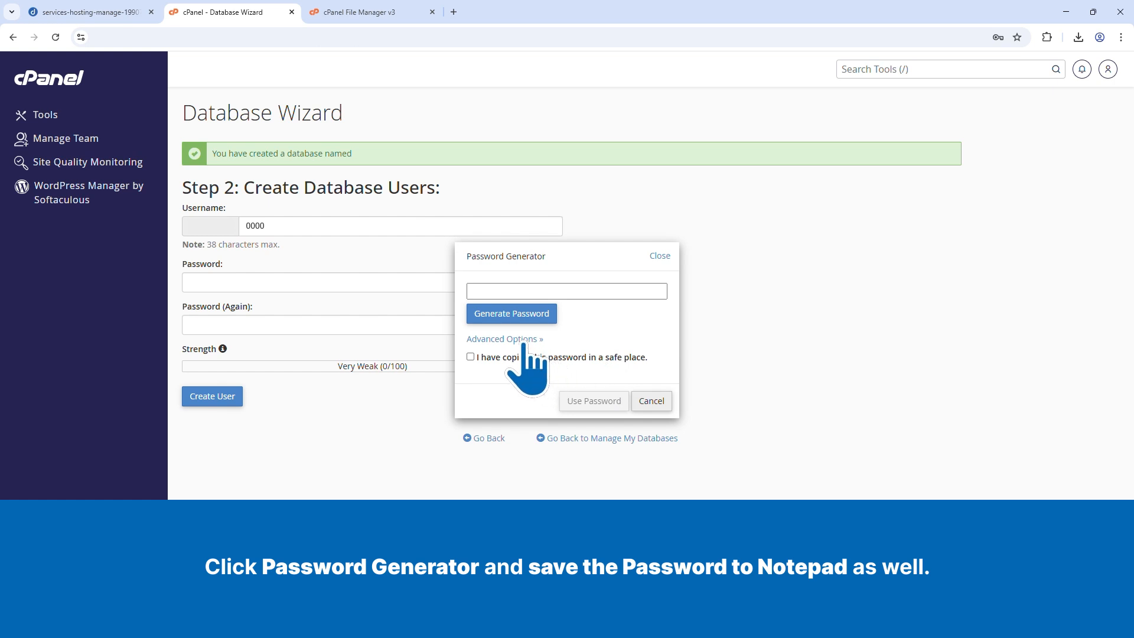
pyautogui.click(501, 313)
pyautogui.click(527, 292)
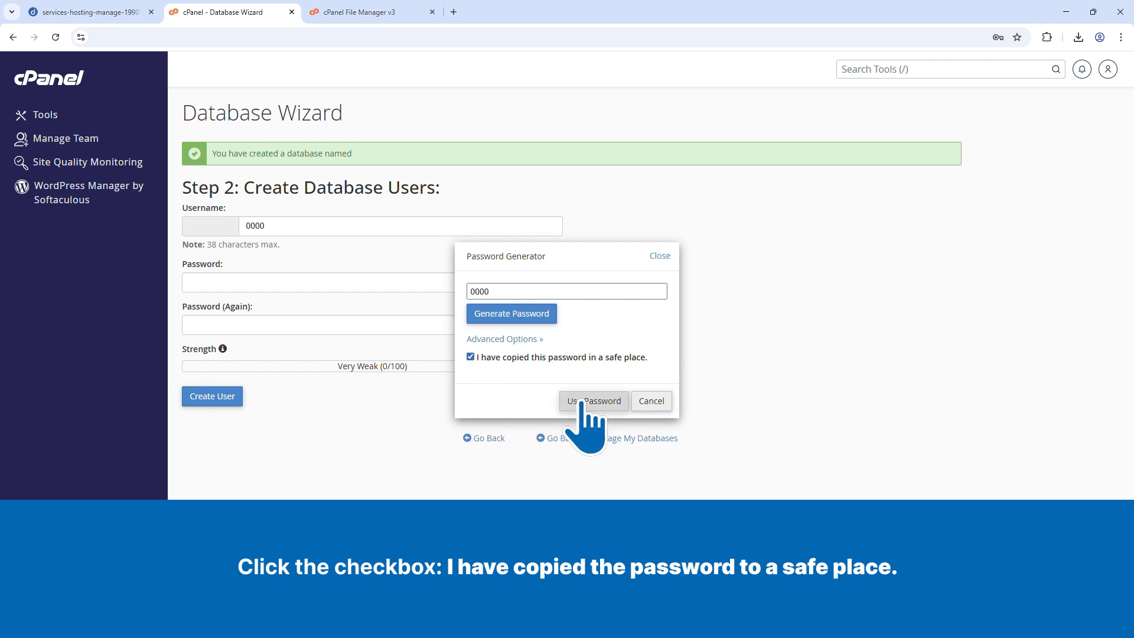
pyautogui.click(581, 402)
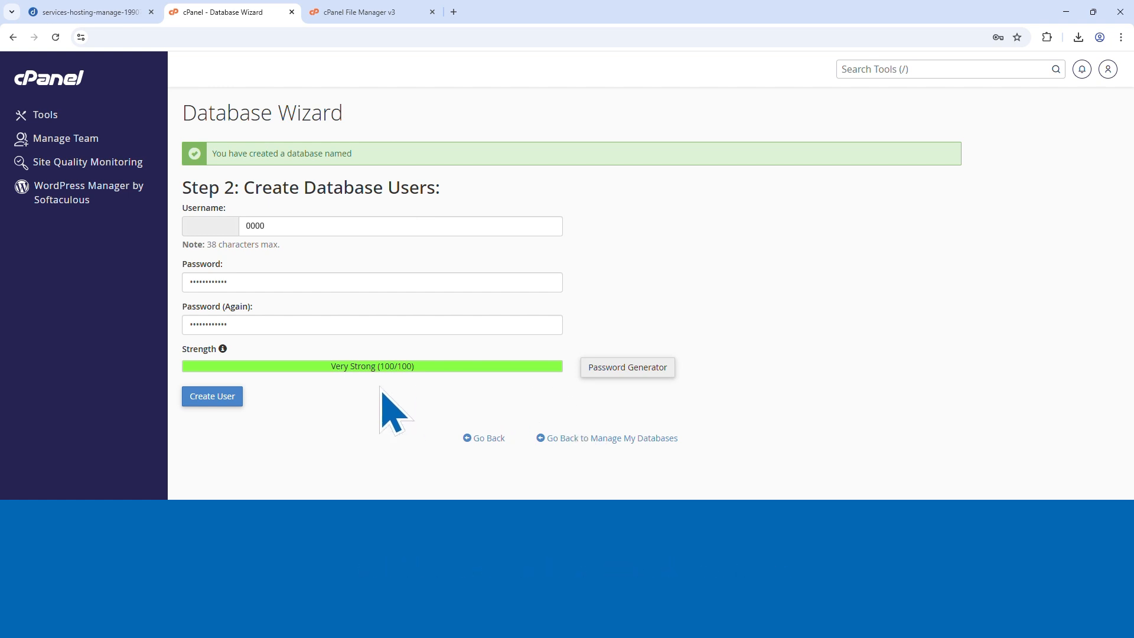
pyautogui.click(221, 395)
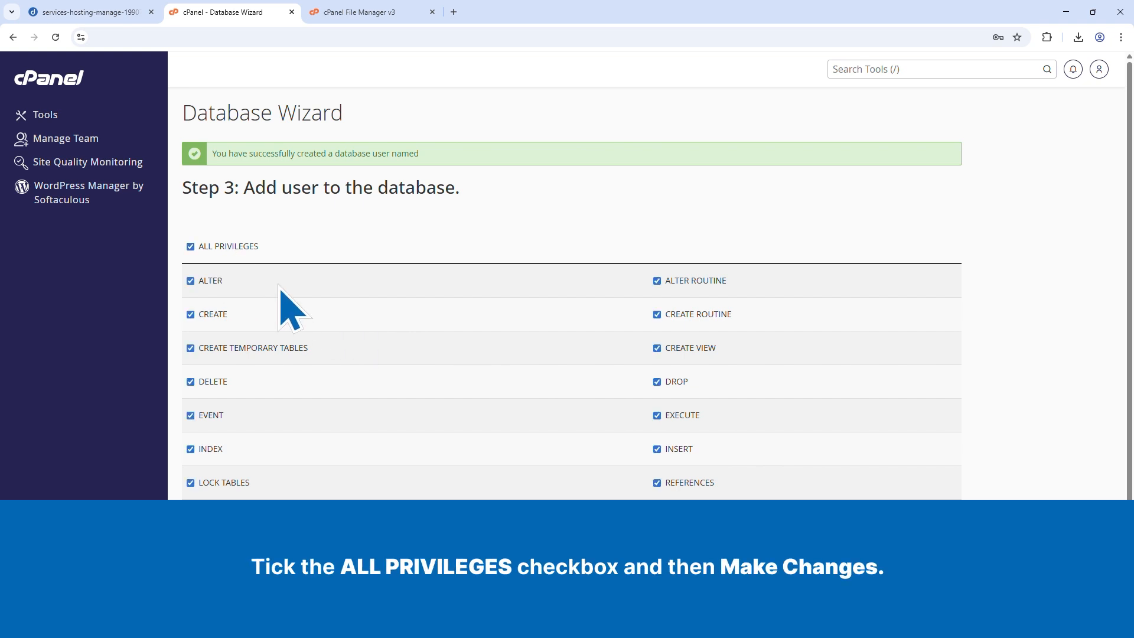
# Step: Grant the new database user all privileges on the database and return to the cPanel tools page
pyautogui.scroll(-4, 413, 343)
pyautogui.click(200, 370)
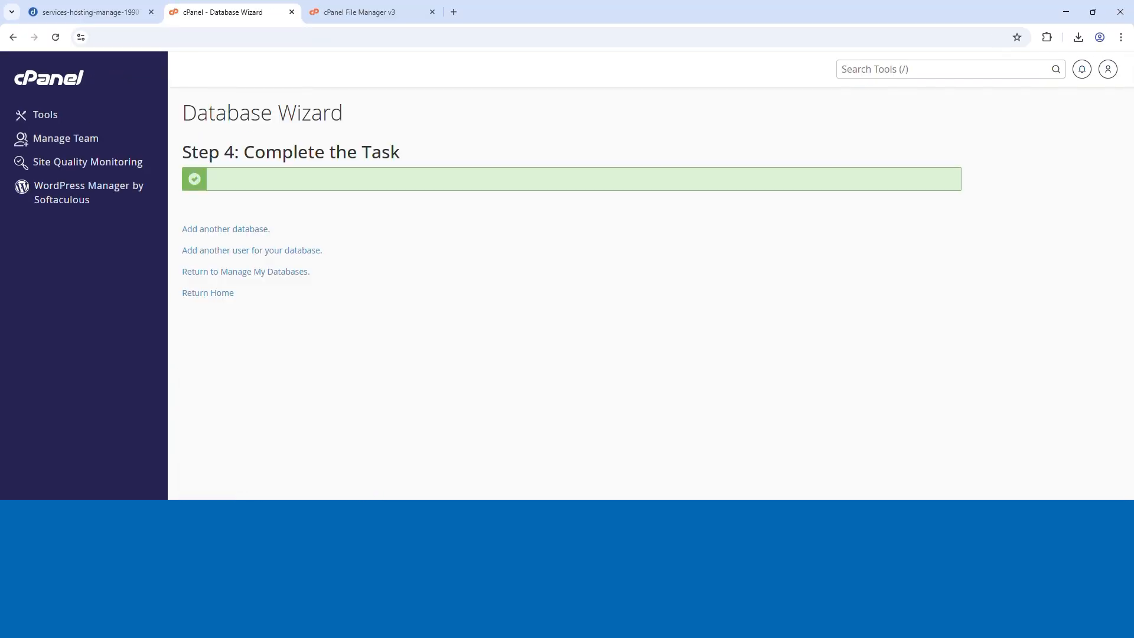
pyautogui.click(211, 293)
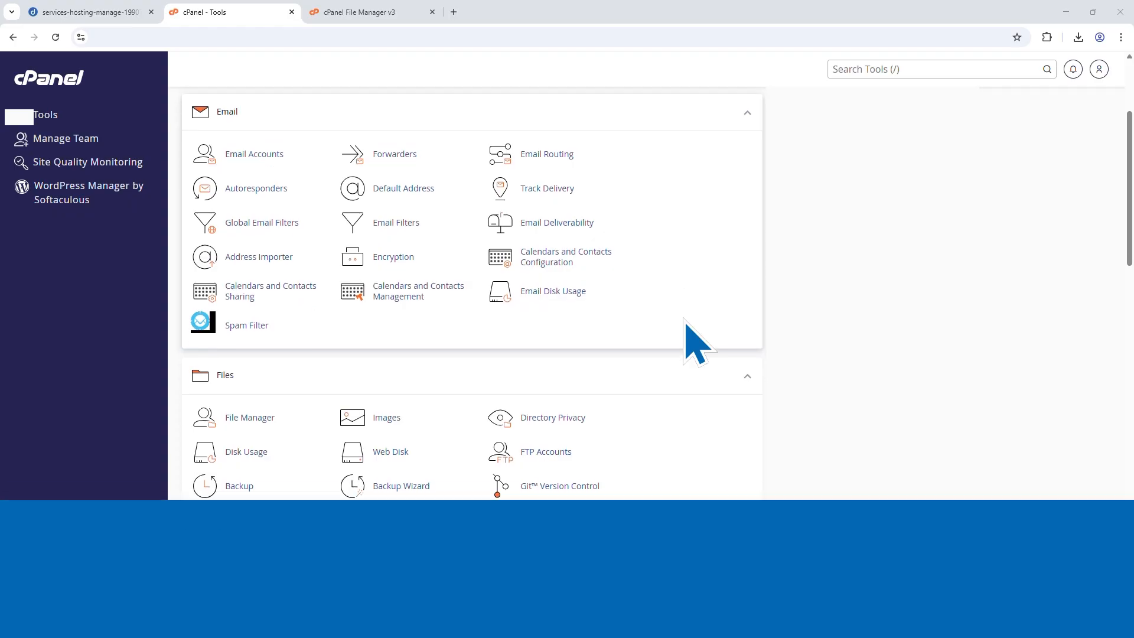
# Step: Open phpMyAdmin and bring up the import page for the domains7_wp898 database
pyautogui.scroll(-4, 696, 343)
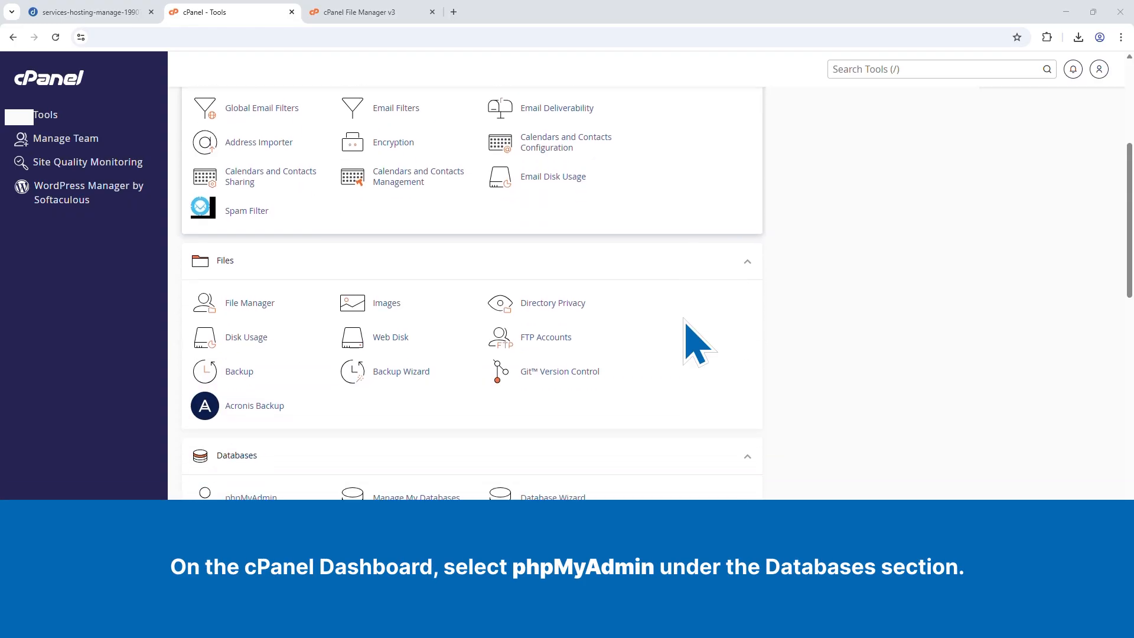
pyautogui.click(247, 377)
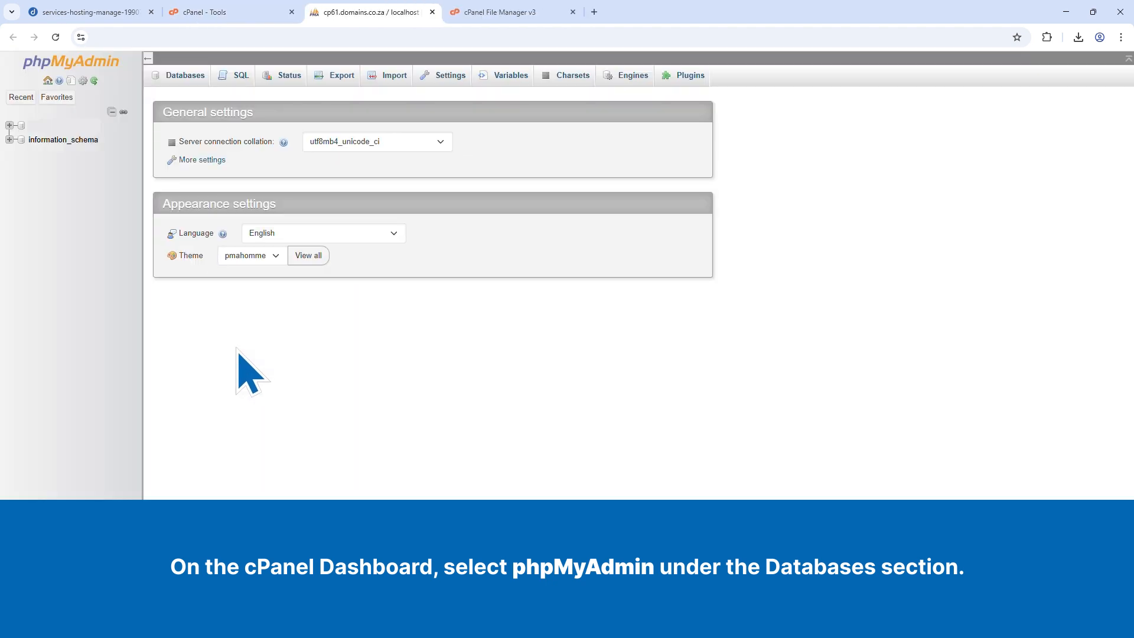
pyautogui.click(43, 126)
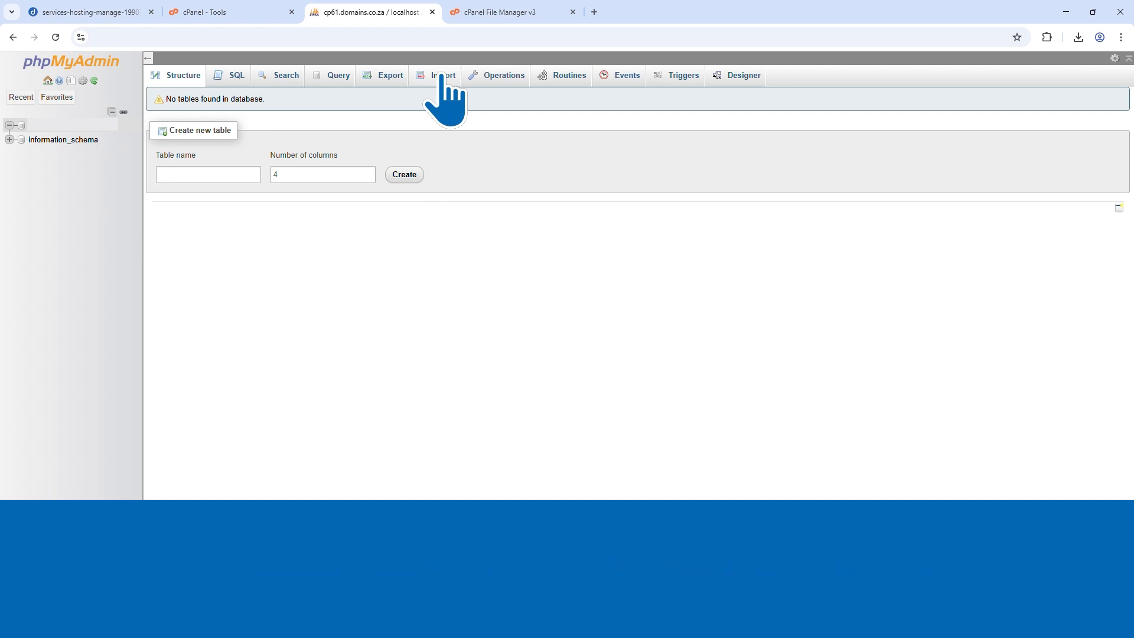
pyautogui.click(444, 83)
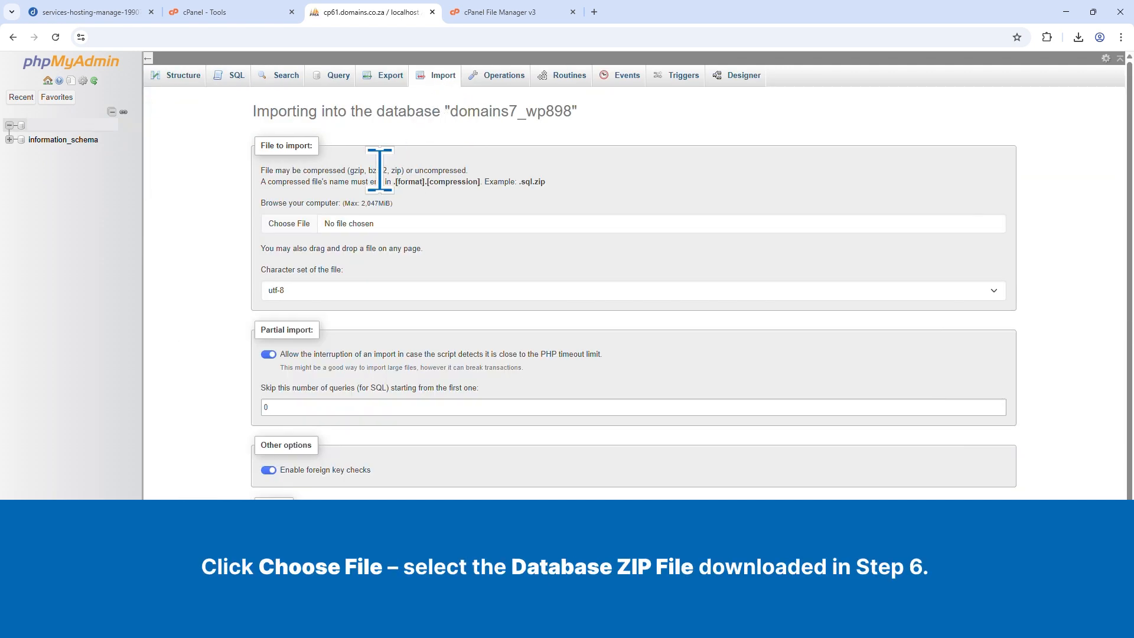
# Step: Choose the domains7_wp898.sql file and import it into the database in SQL format
pyautogui.click(297, 224)
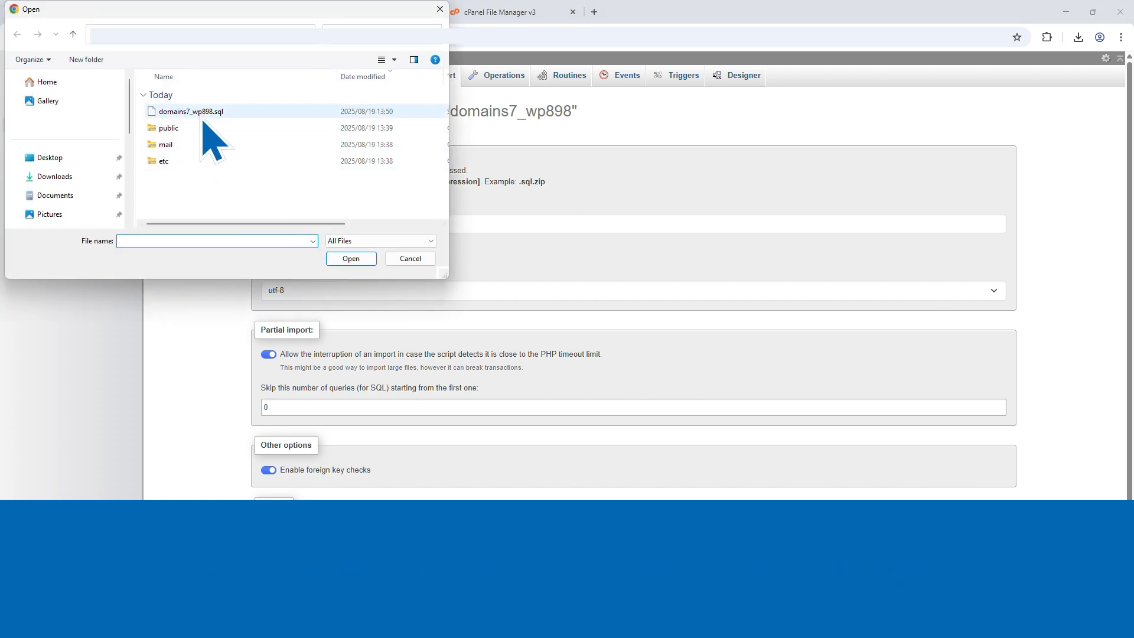
pyautogui.click(202, 116)
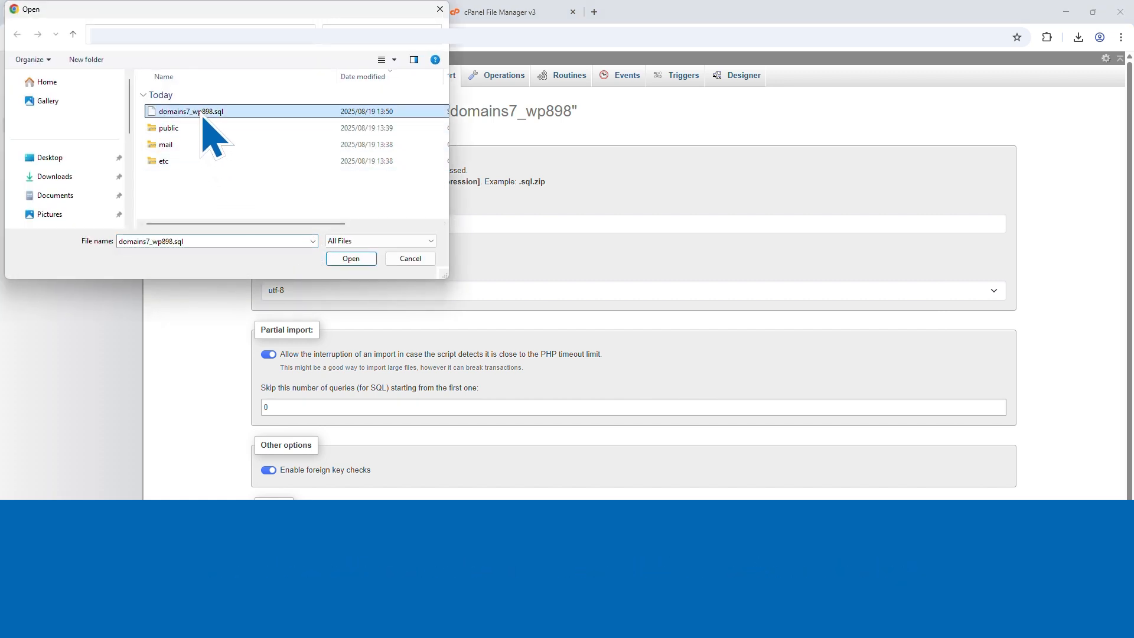
pyautogui.click(351, 260)
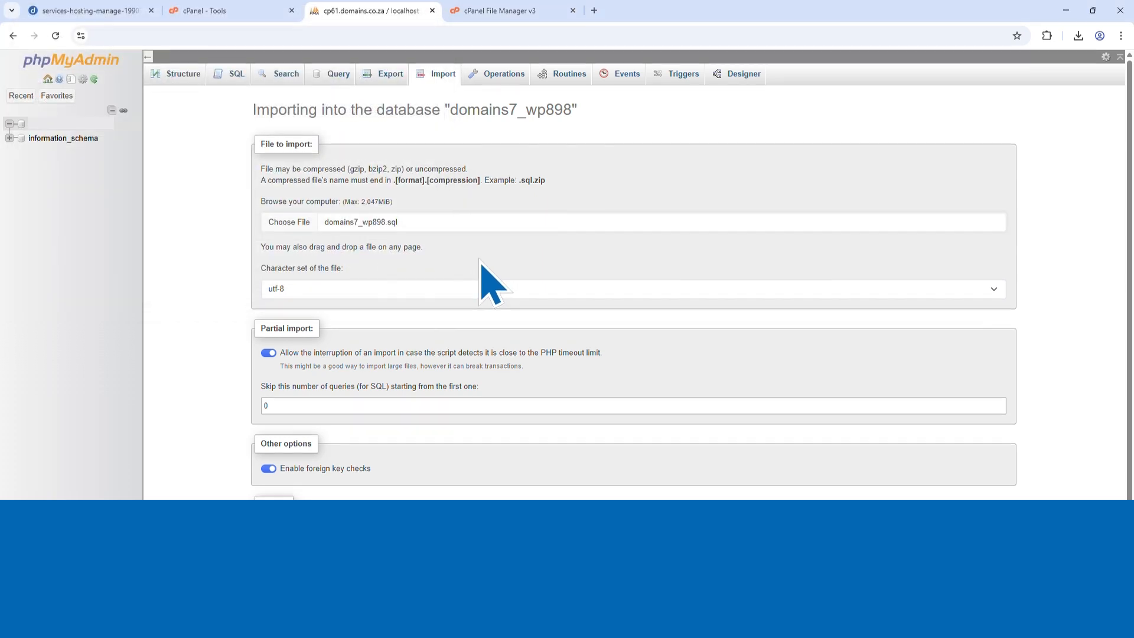
pyautogui.scroll(-2, 482, 191)
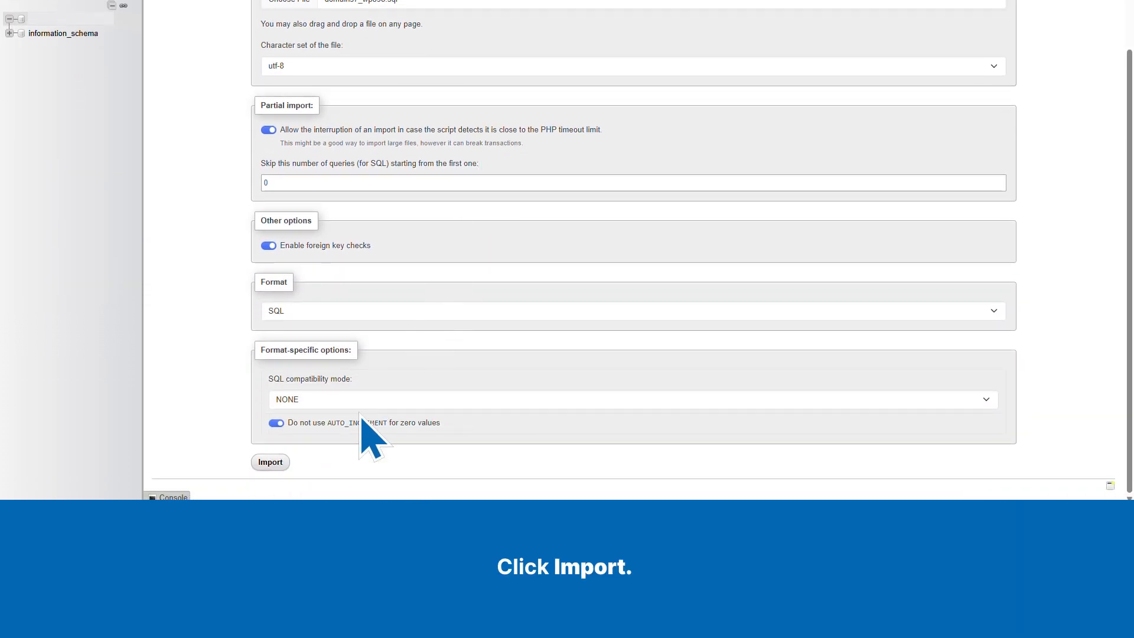
pyautogui.click(266, 464)
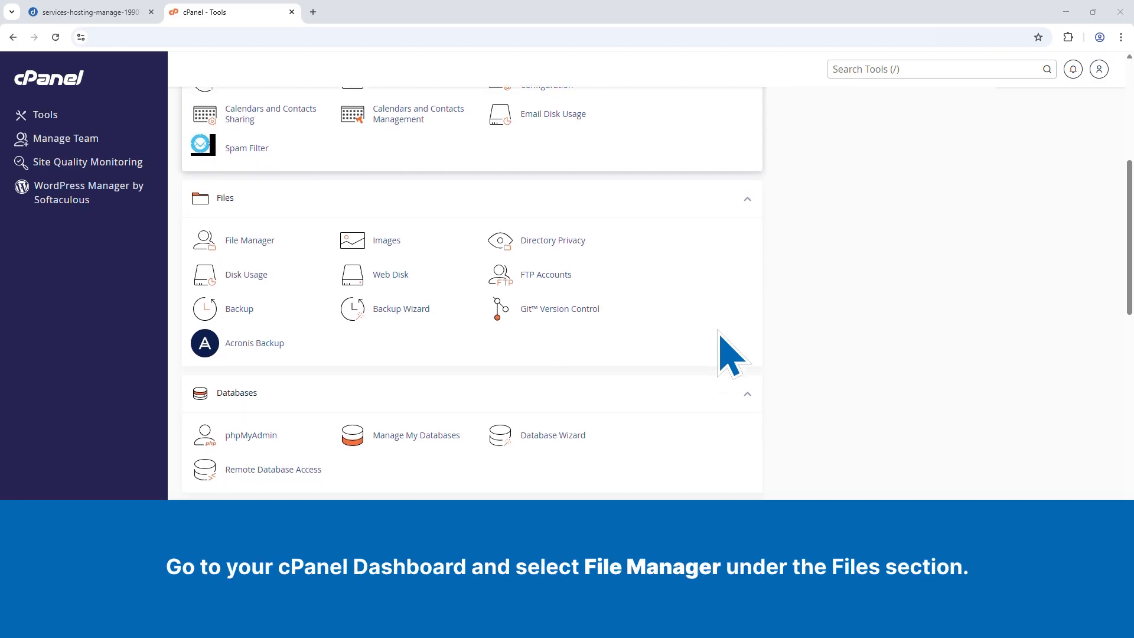
# Step: Open wp-config.php from the public_html folder for editing in File Manager
pyautogui.click(256, 242)
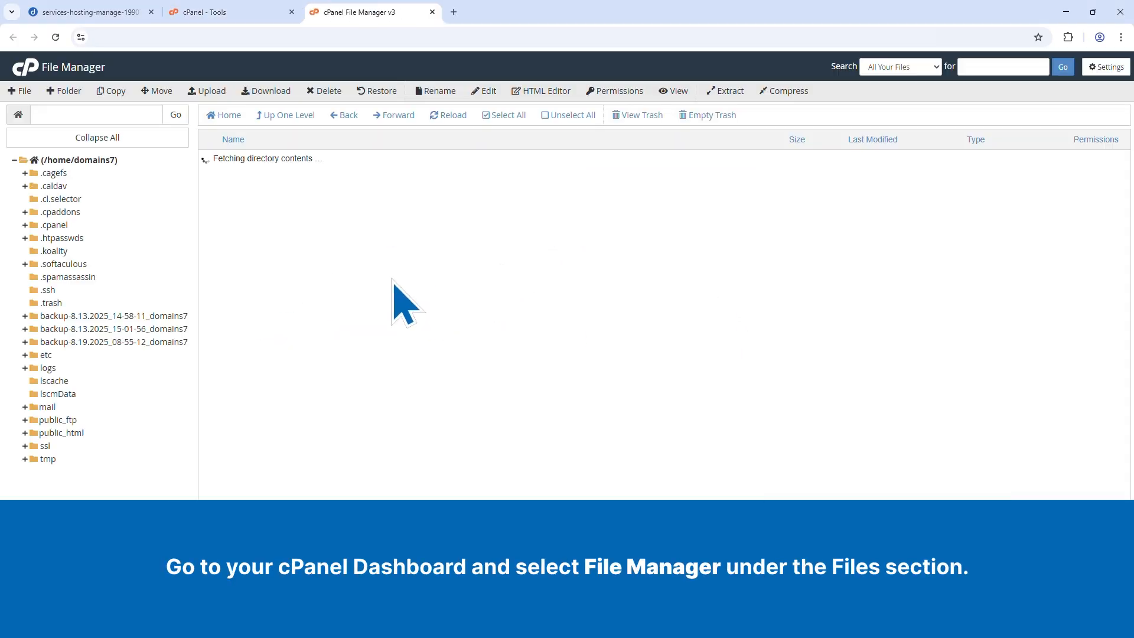
pyautogui.click(70, 434)
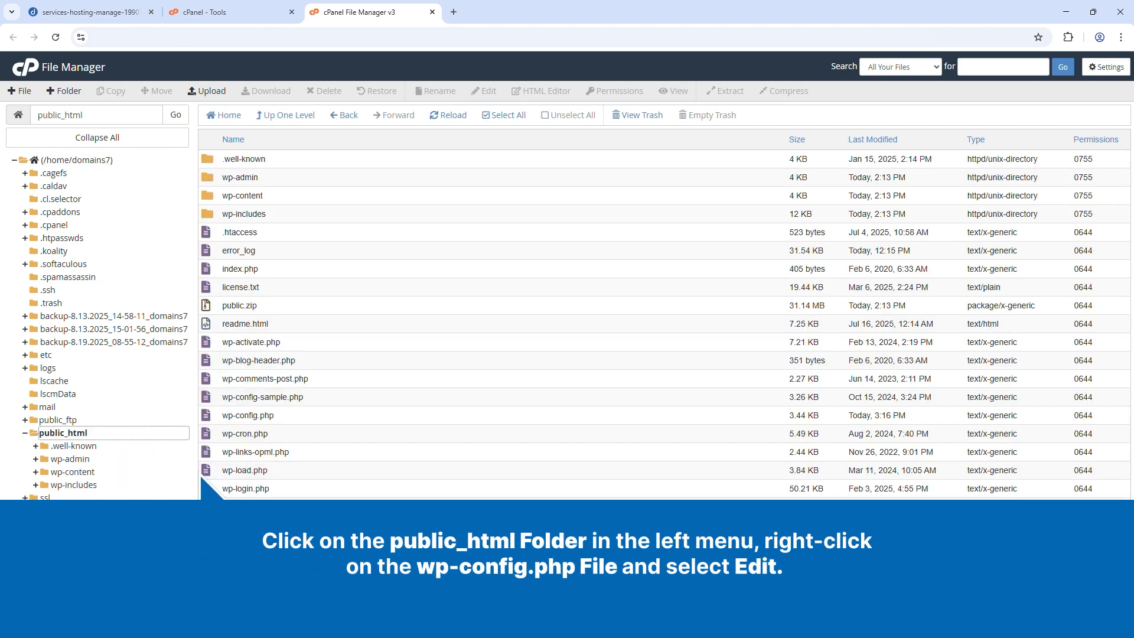
pyautogui.click(209, 419)
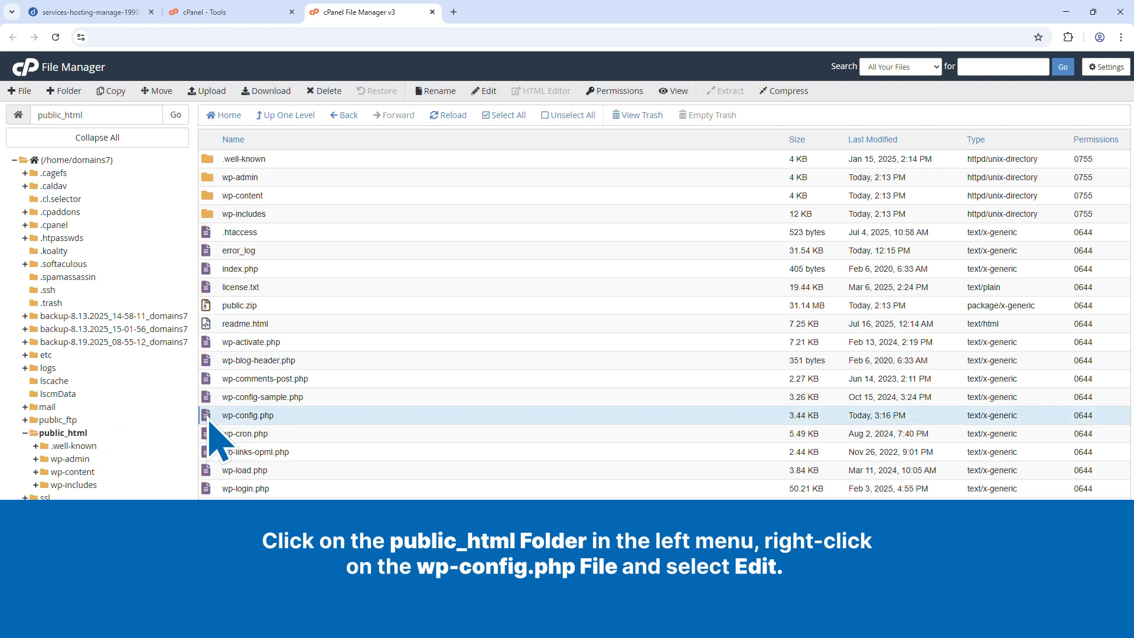
pyautogui.rightClick(210, 419)
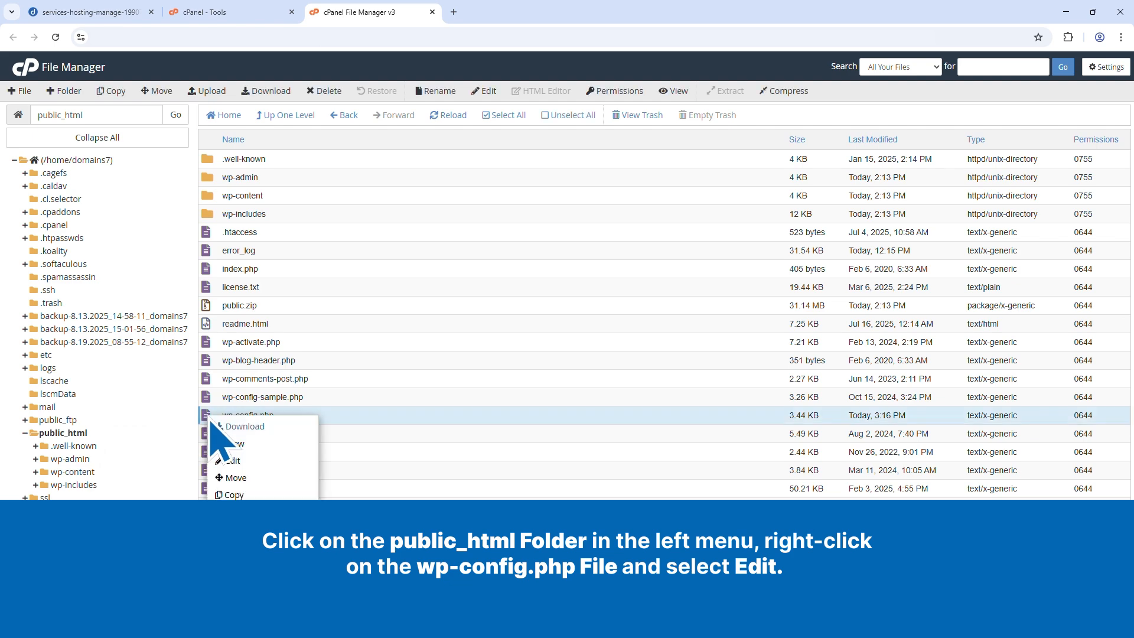
pyautogui.click(264, 449)
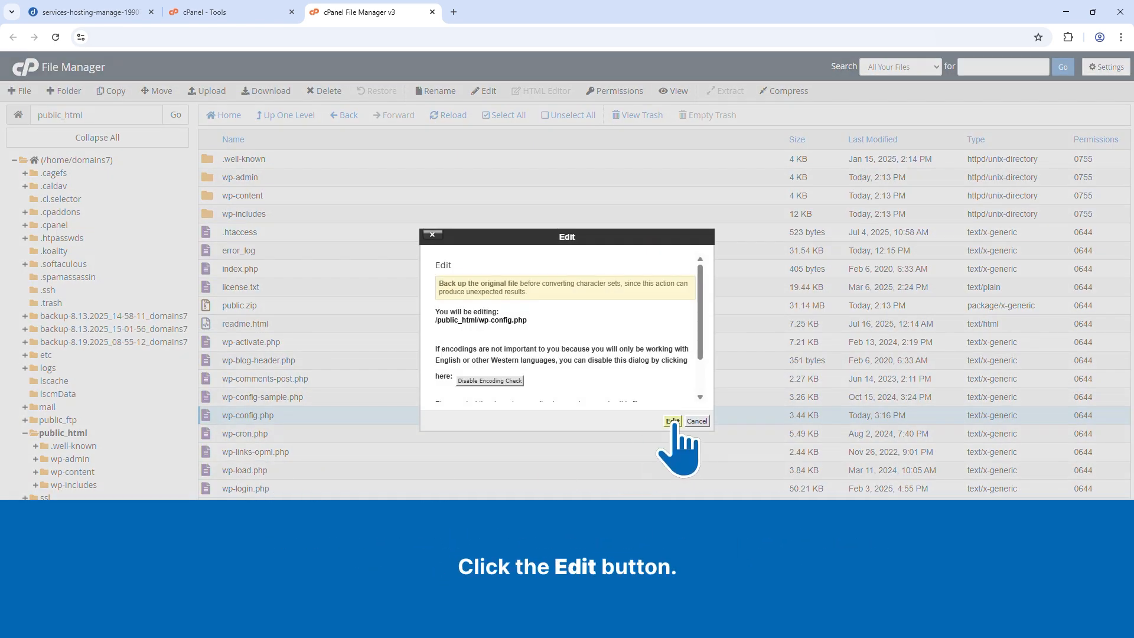
pyautogui.click(676, 422)
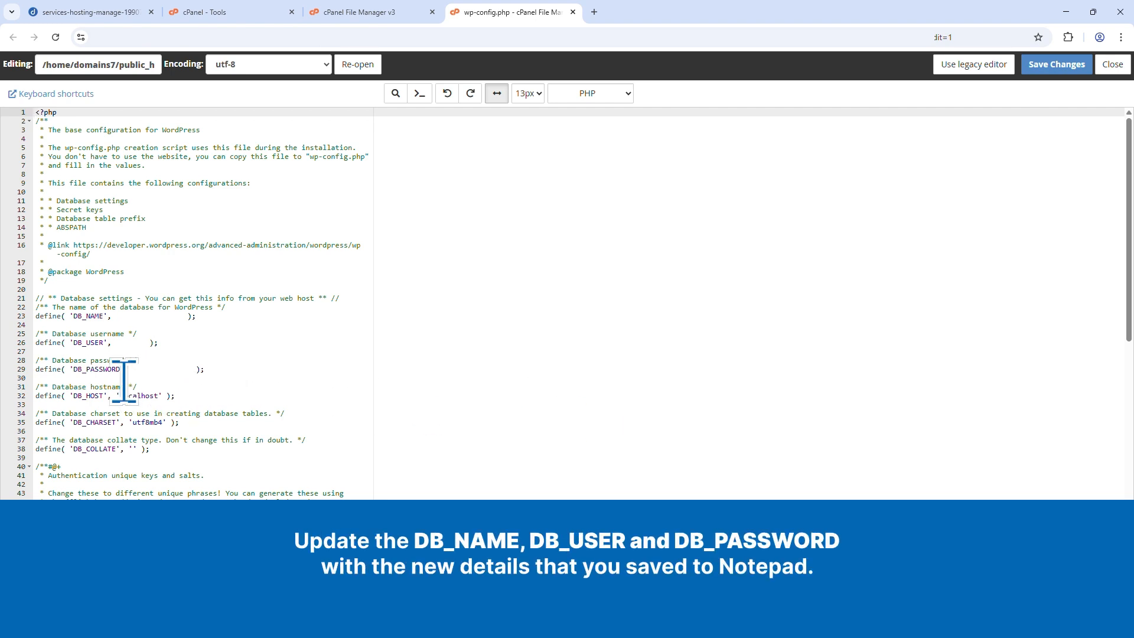
# Step: Go through the DB_NAME, DB_USER and DB_PASSWORD values in wp-config.php and save the file
pyautogui.click(131, 316)
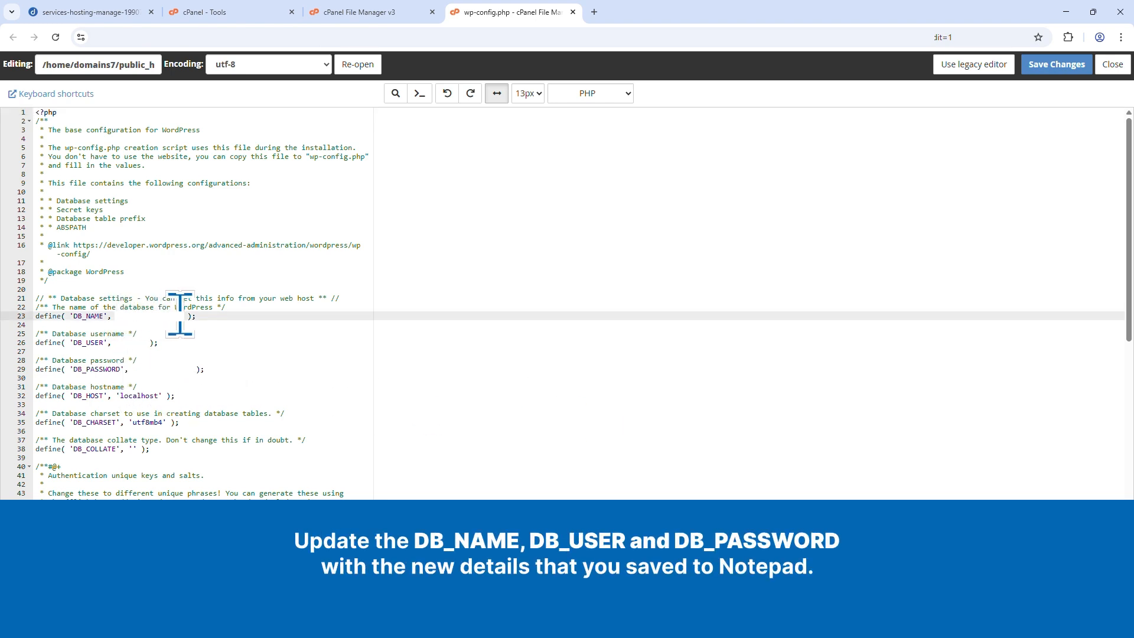
pyautogui.click(135, 342)
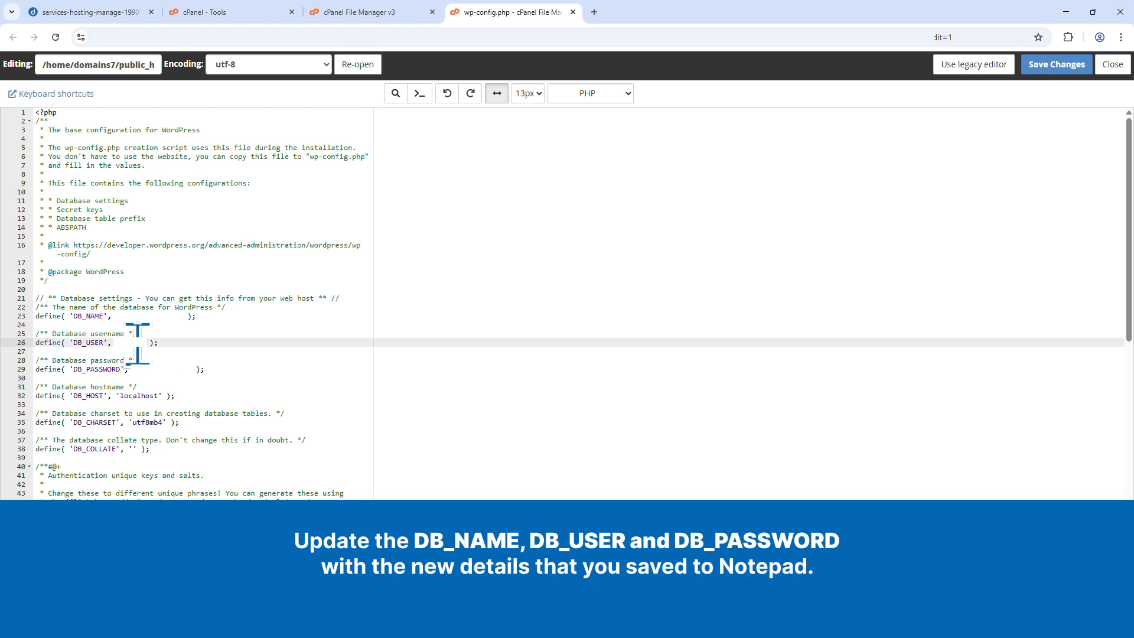
pyautogui.click(146, 369)
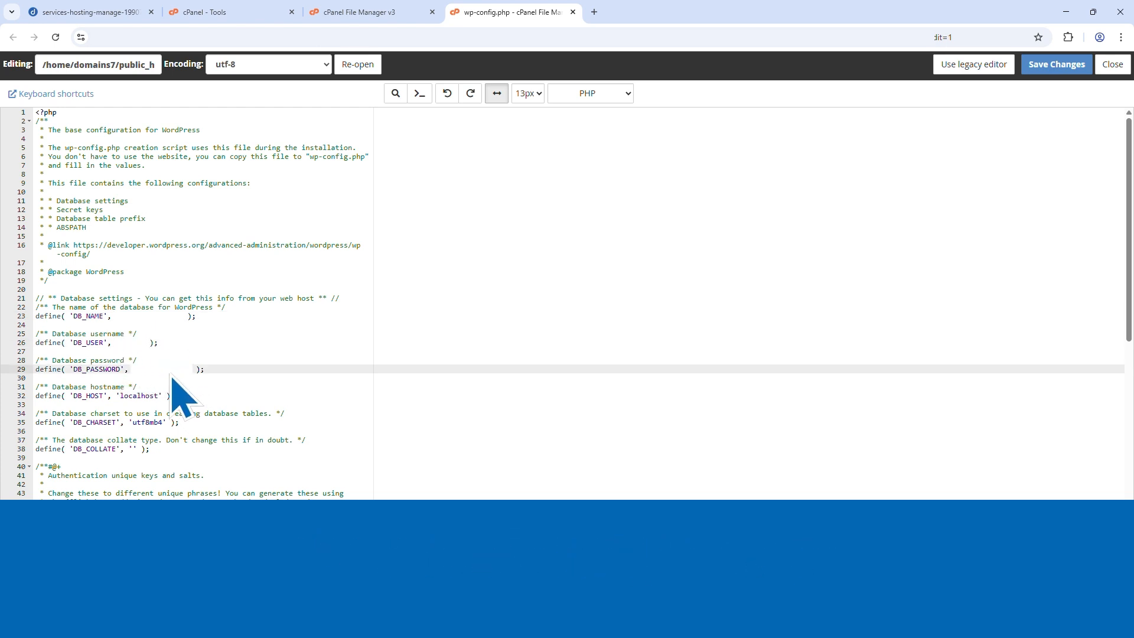
pyautogui.click(1062, 66)
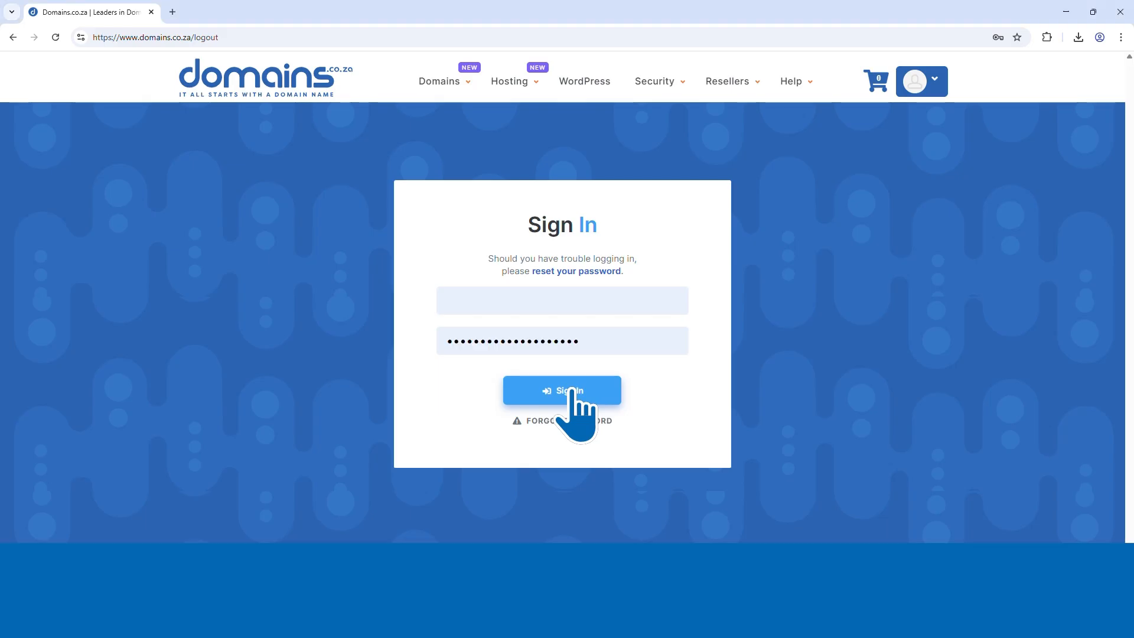
# Step: Sign in to the Domains.co.za account with the prefilled credentials and log in to cPanel for the Web Hosting Standard package
pyautogui.click(571, 392)
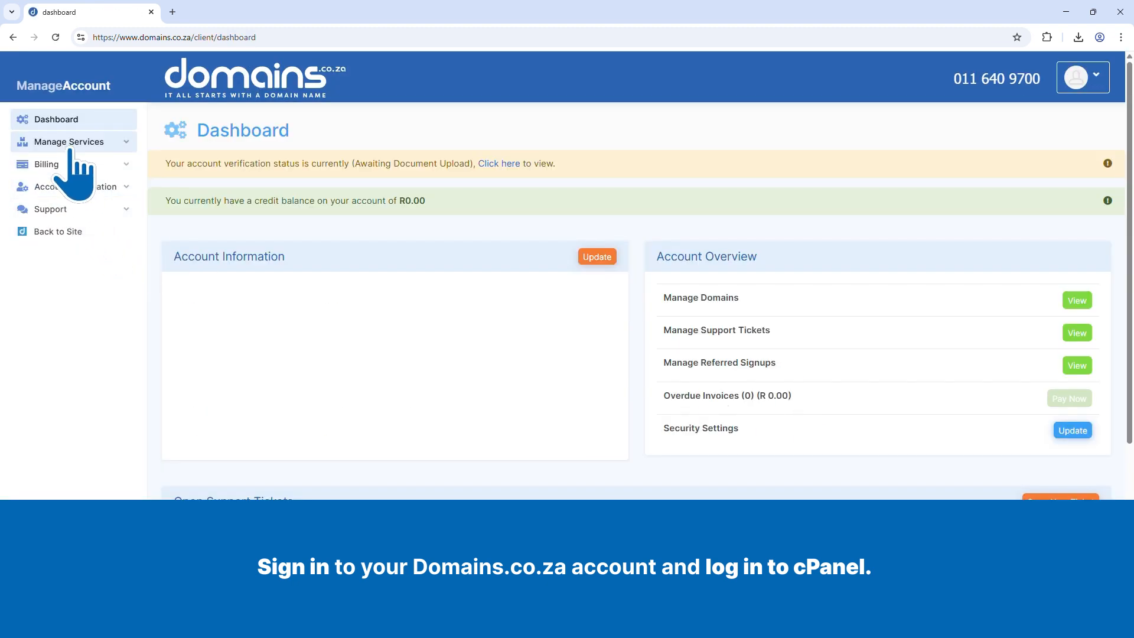
pyautogui.click(71, 141)
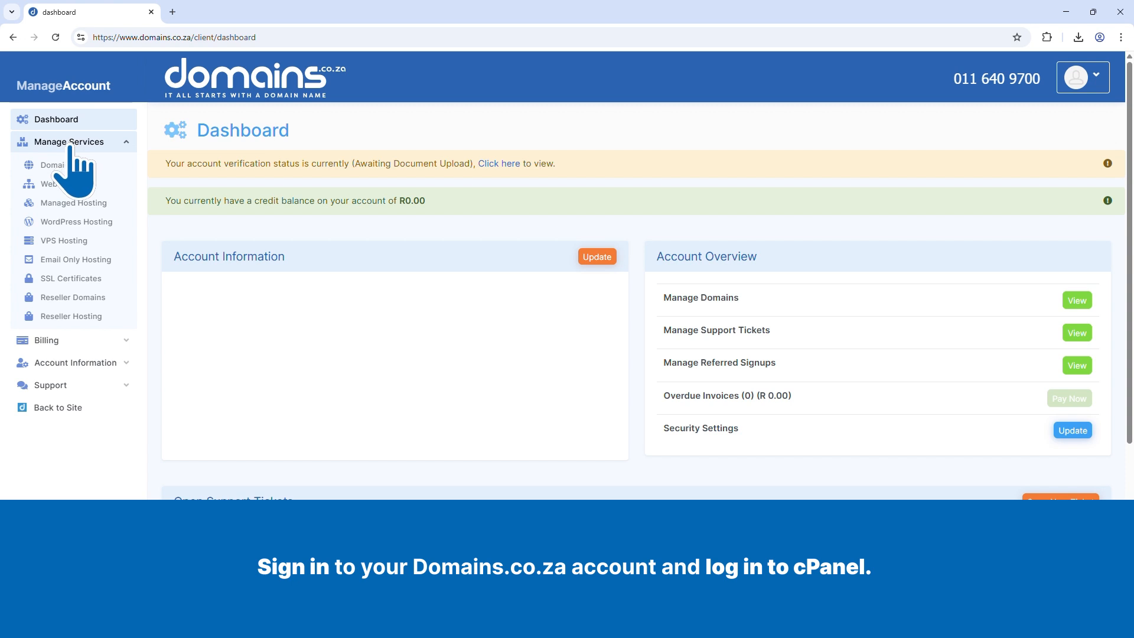
pyautogui.click(59, 185)
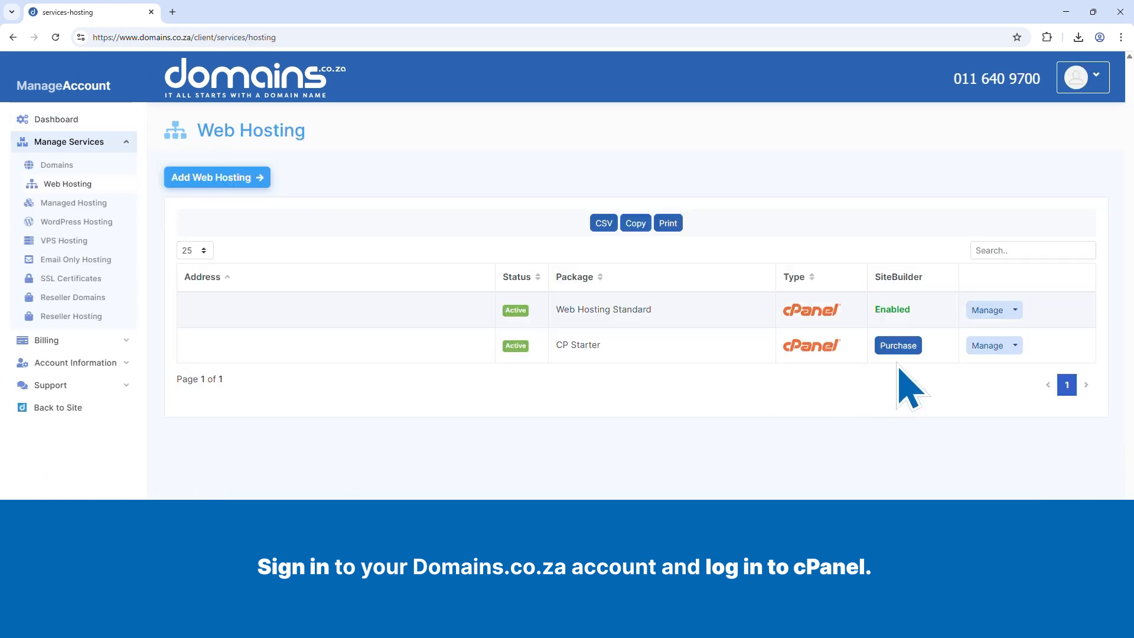
pyautogui.click(985, 310)
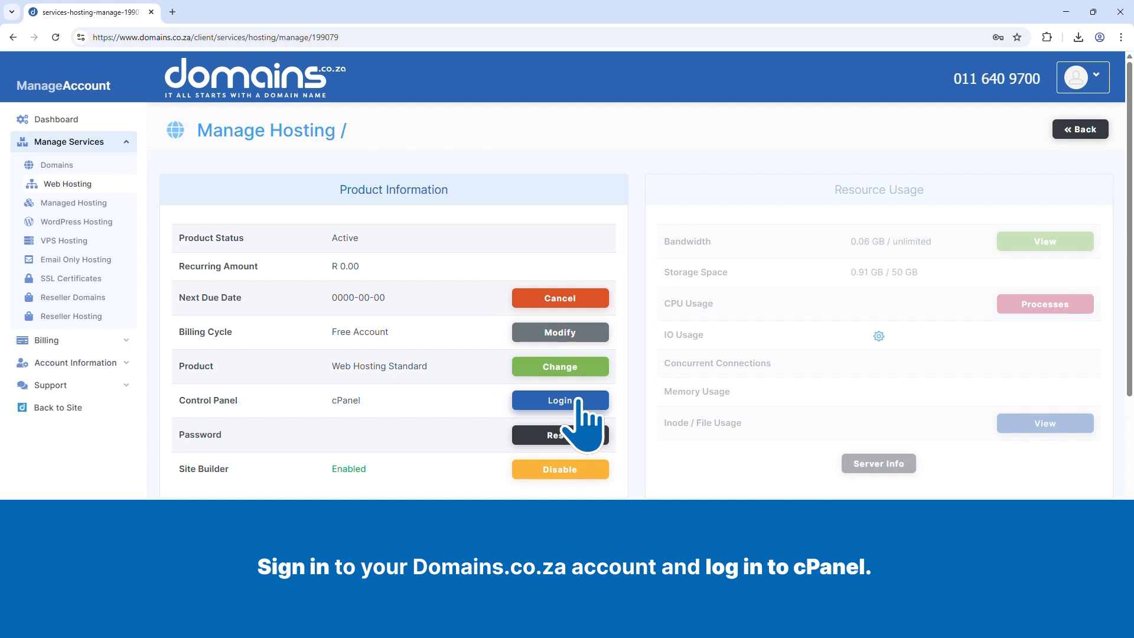
pyautogui.click(578, 400)
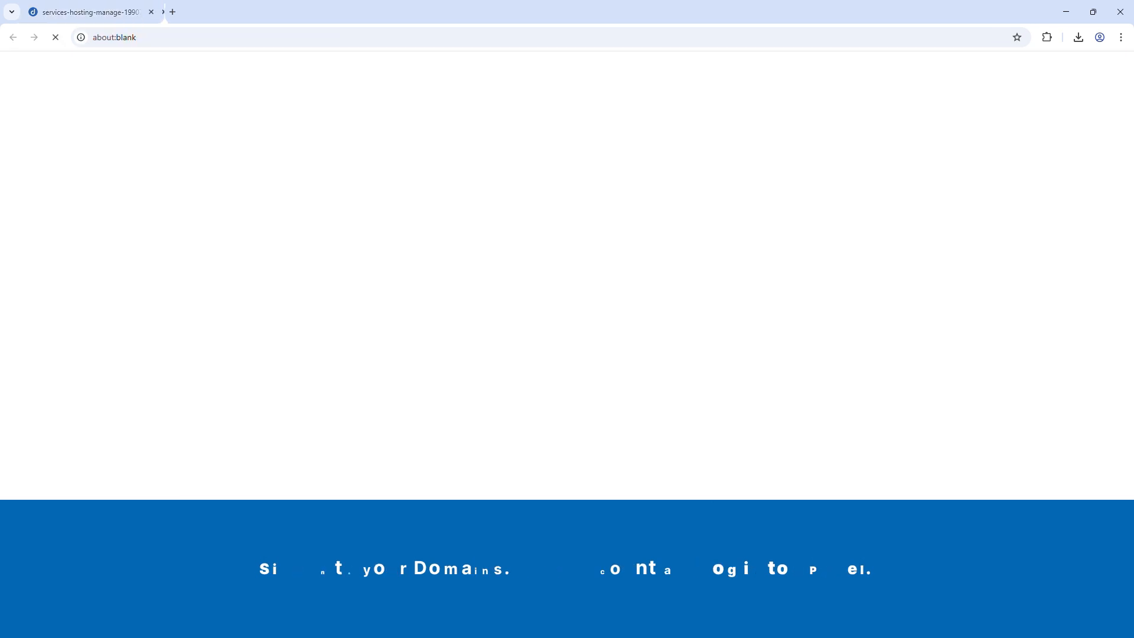
# Step: Download a partial backup of the home directory with the Backup Wizard and check it in the recent downloads
pyautogui.scroll(-2, 708, 450)
pyautogui.scroll(-2, 709, 450)
pyautogui.scroll(-4, 709, 449)
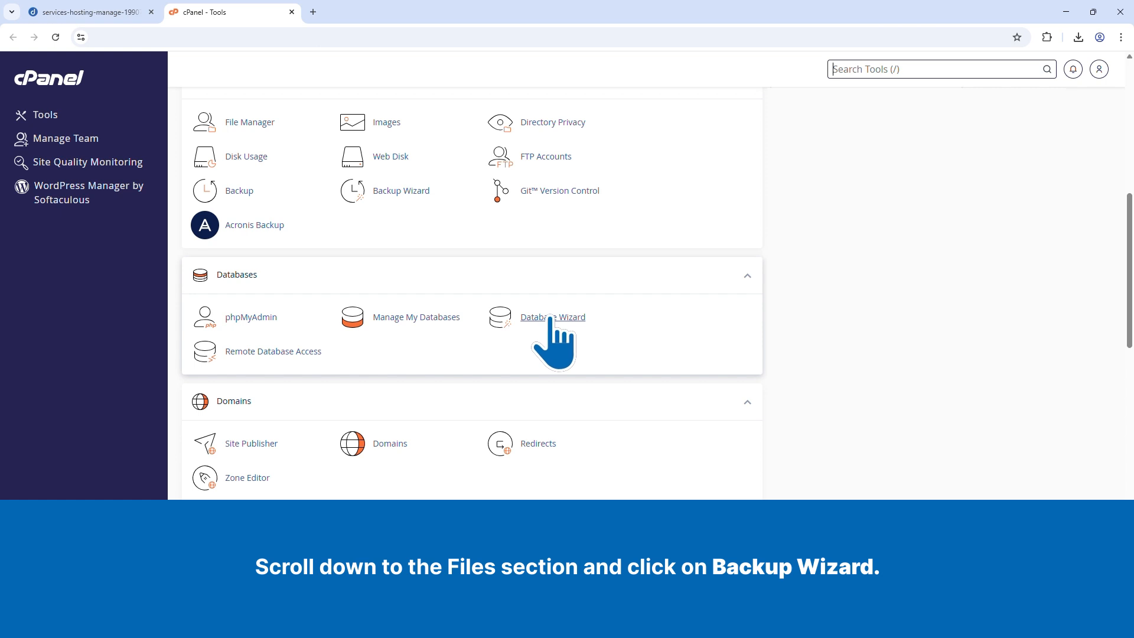
pyautogui.click(389, 192)
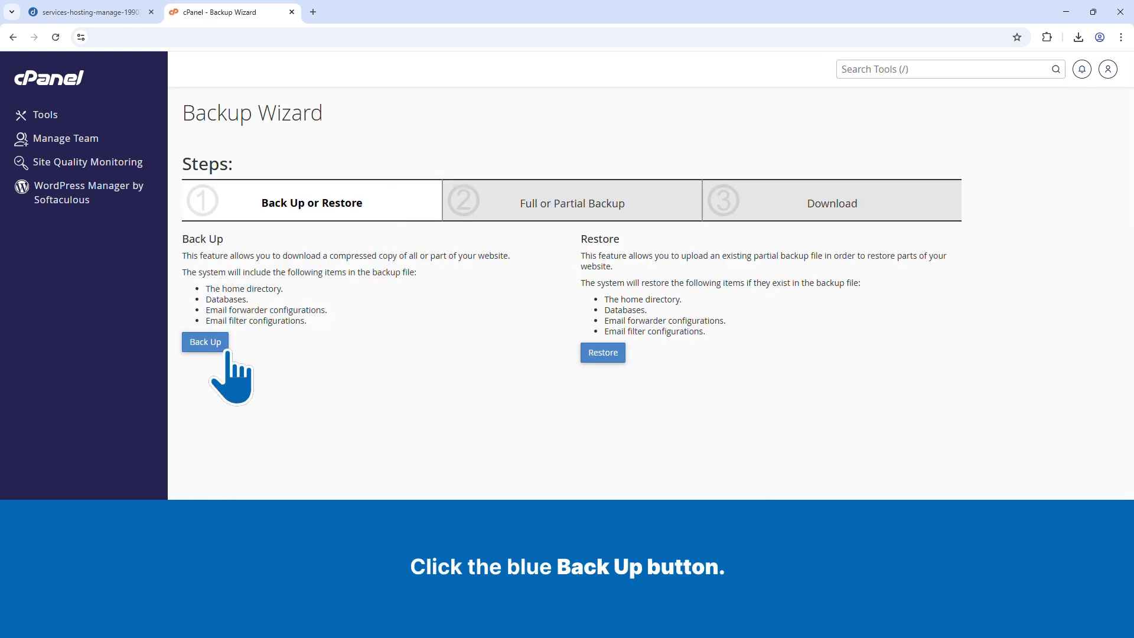
pyautogui.click(207, 342)
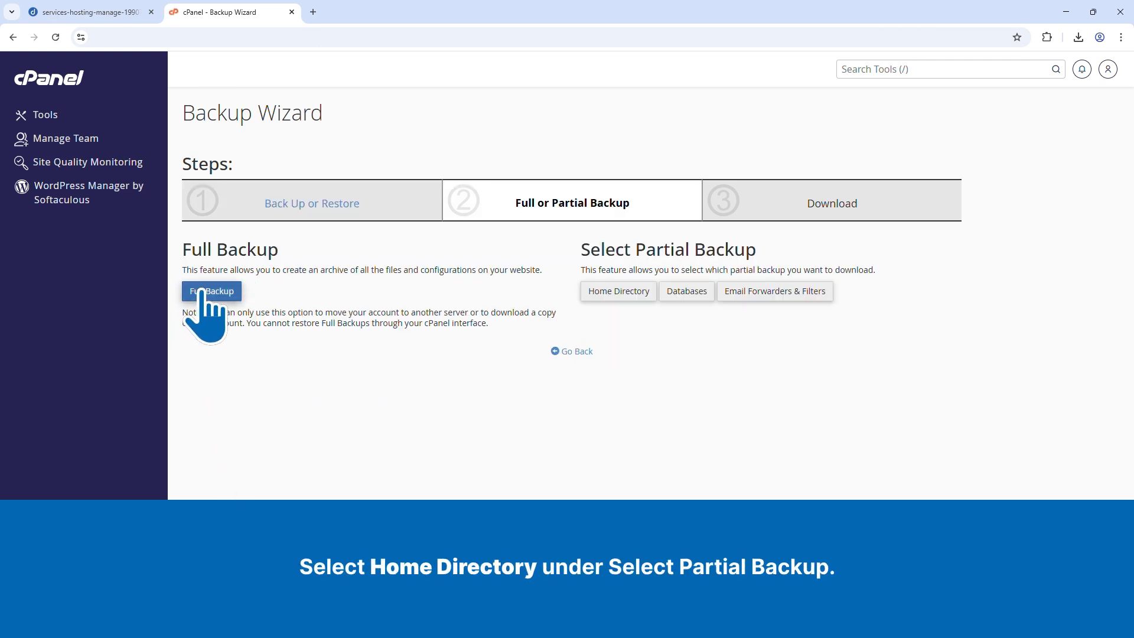
pyautogui.click(618, 291)
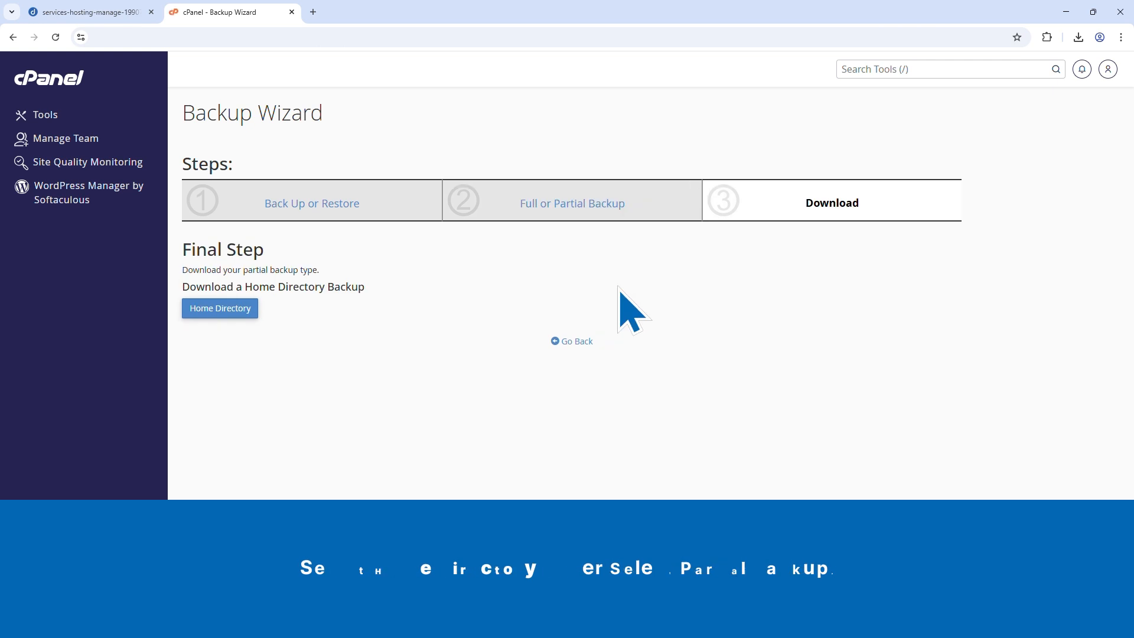
pyautogui.click(214, 309)
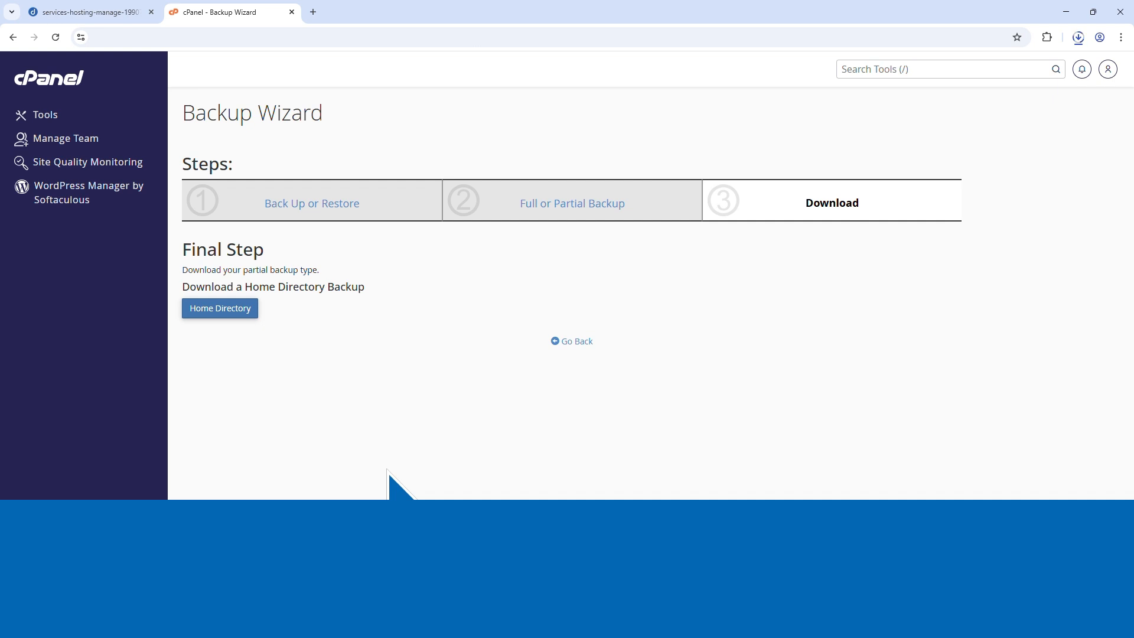
pyautogui.click(1079, 38)
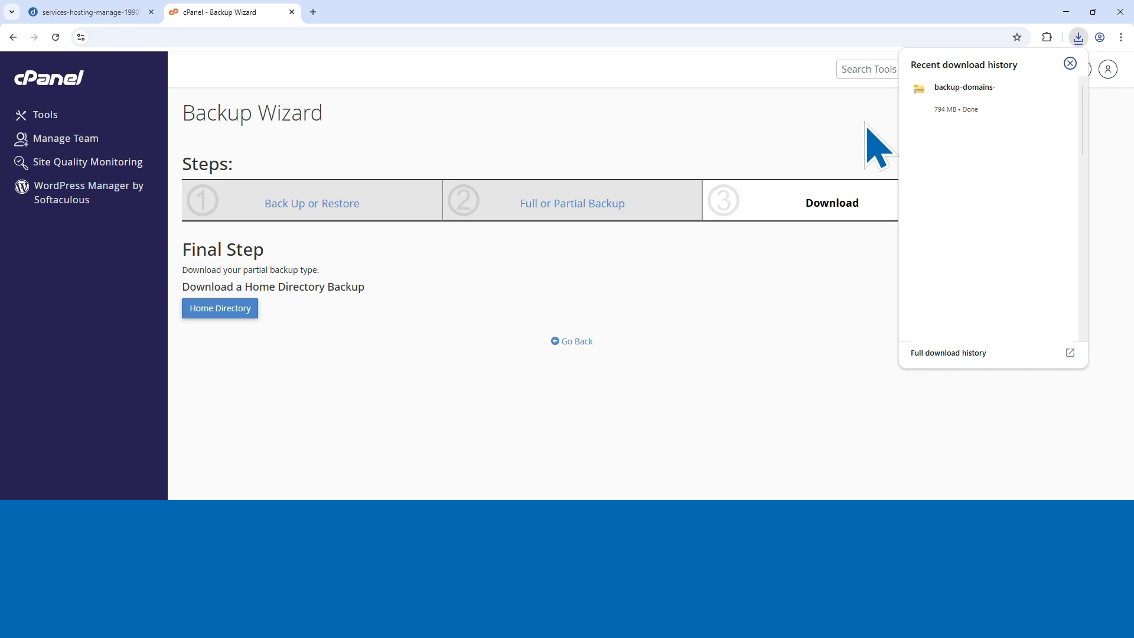
pyautogui.click(865, 122)
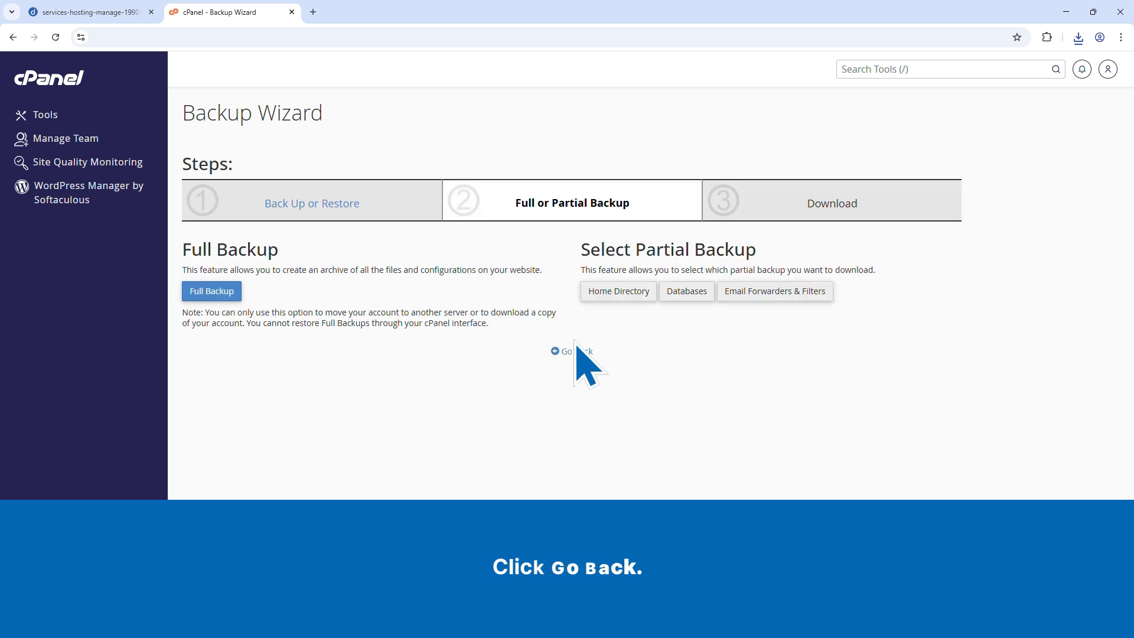
# Step: Restore the home directory with the Backup Wizard by uploading the downloaded backup-domains-demo.co.za-8-21-2025 (1).tar.gz file
pyautogui.click(341, 207)
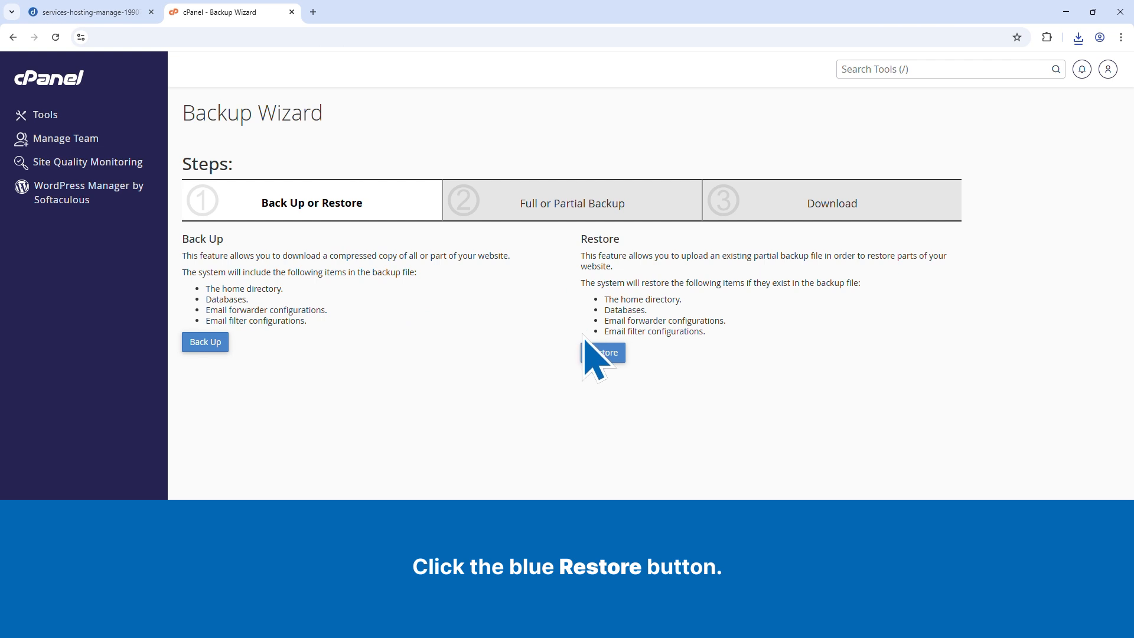
pyautogui.click(599, 353)
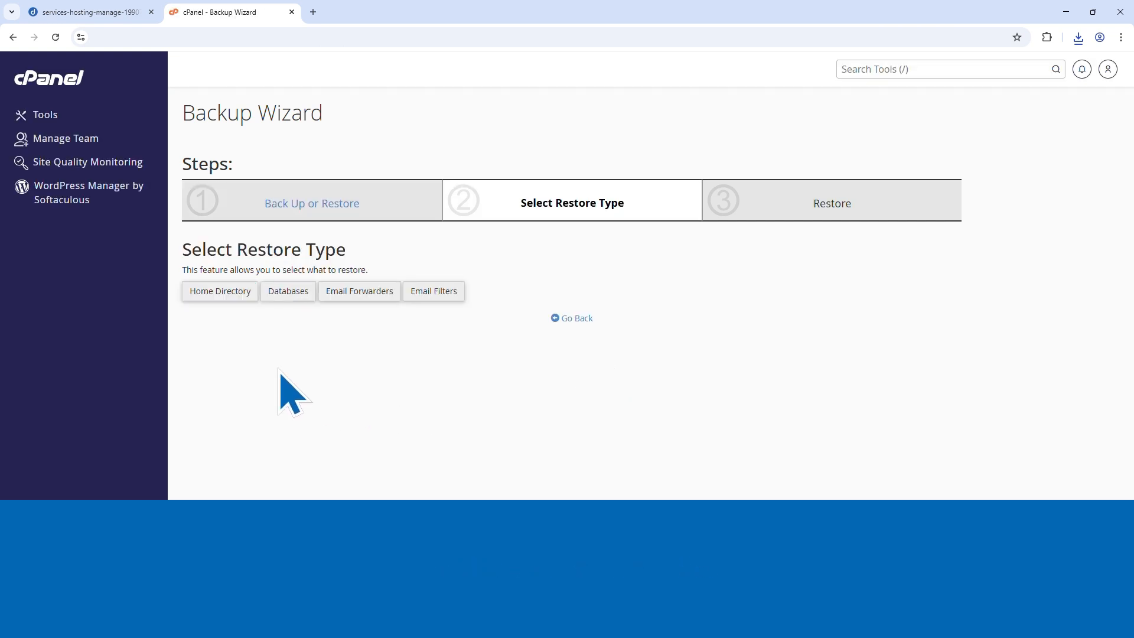
pyautogui.click(208, 293)
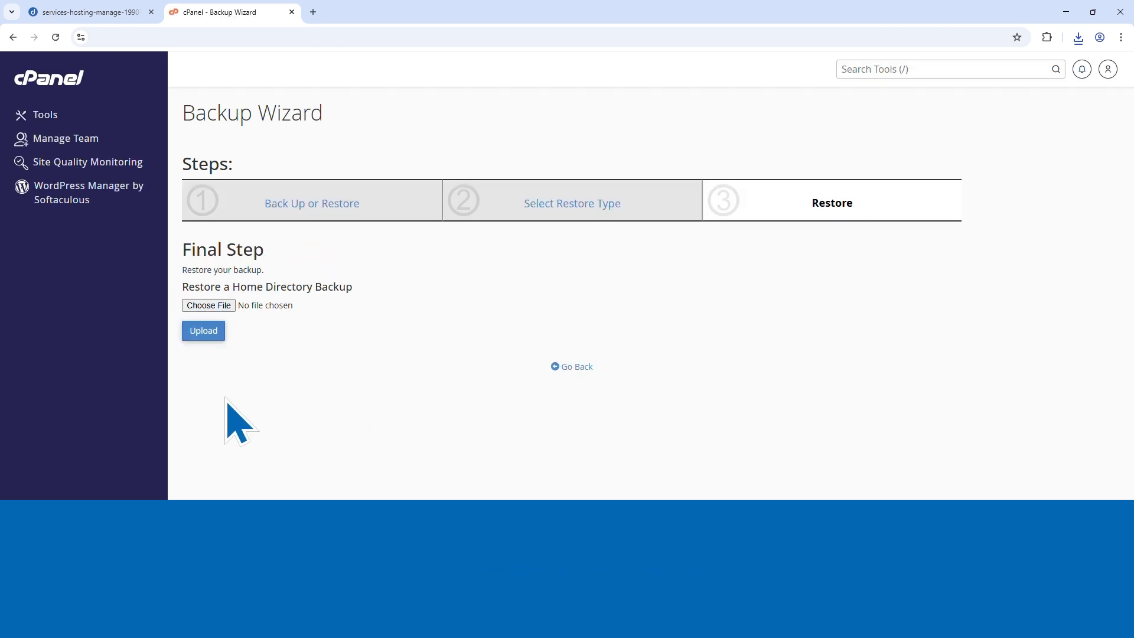
pyautogui.click(223, 309)
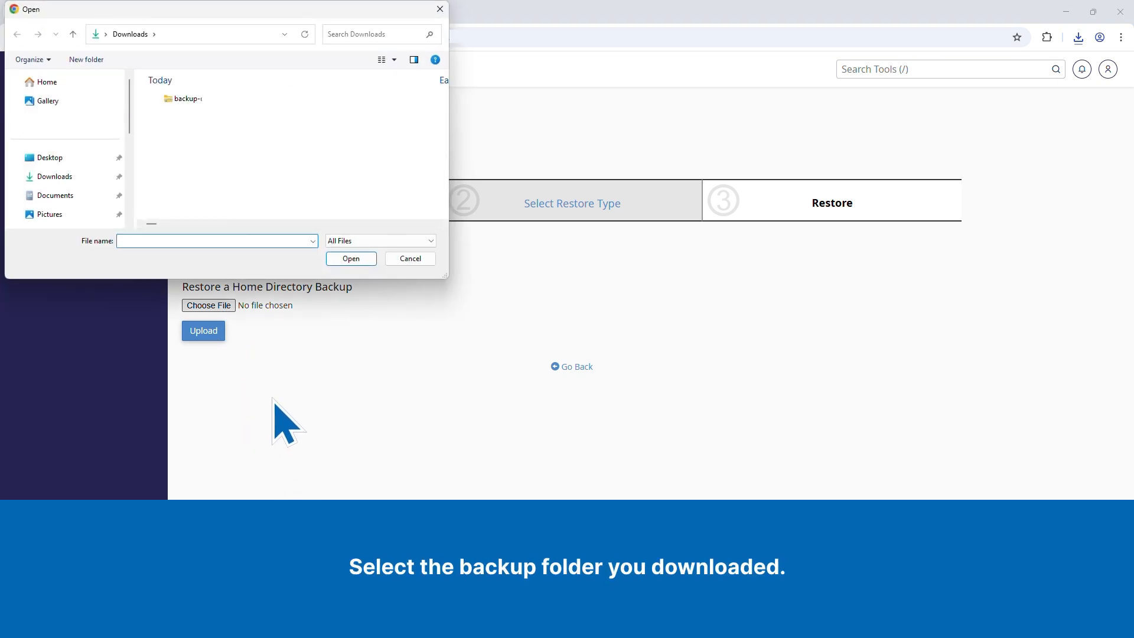
pyautogui.click(267, 104)
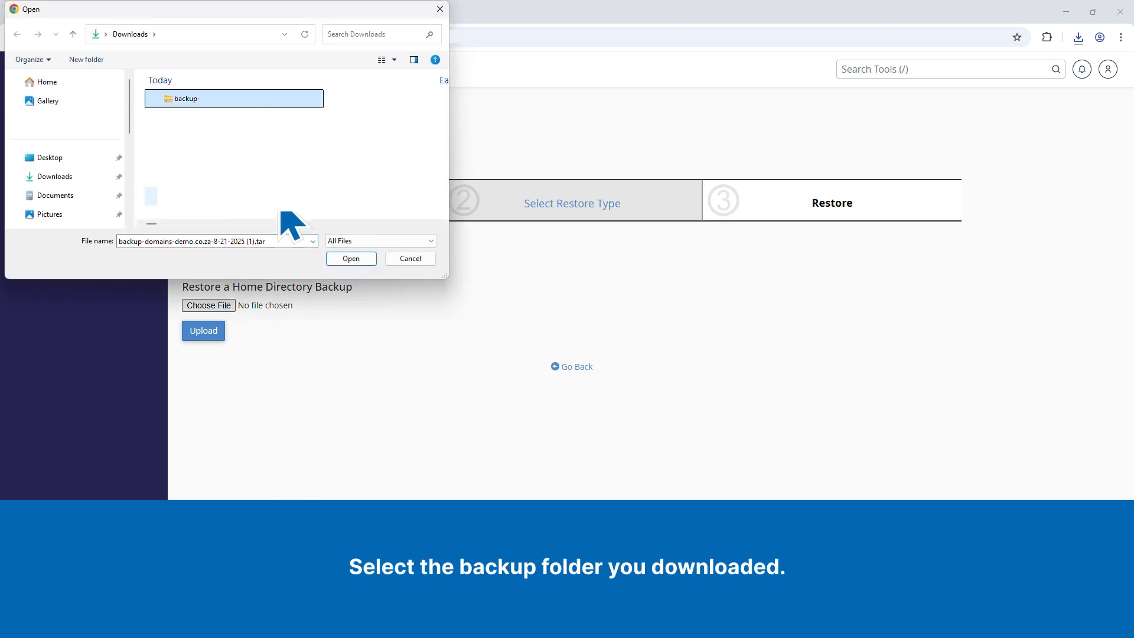
pyautogui.click(352, 260)
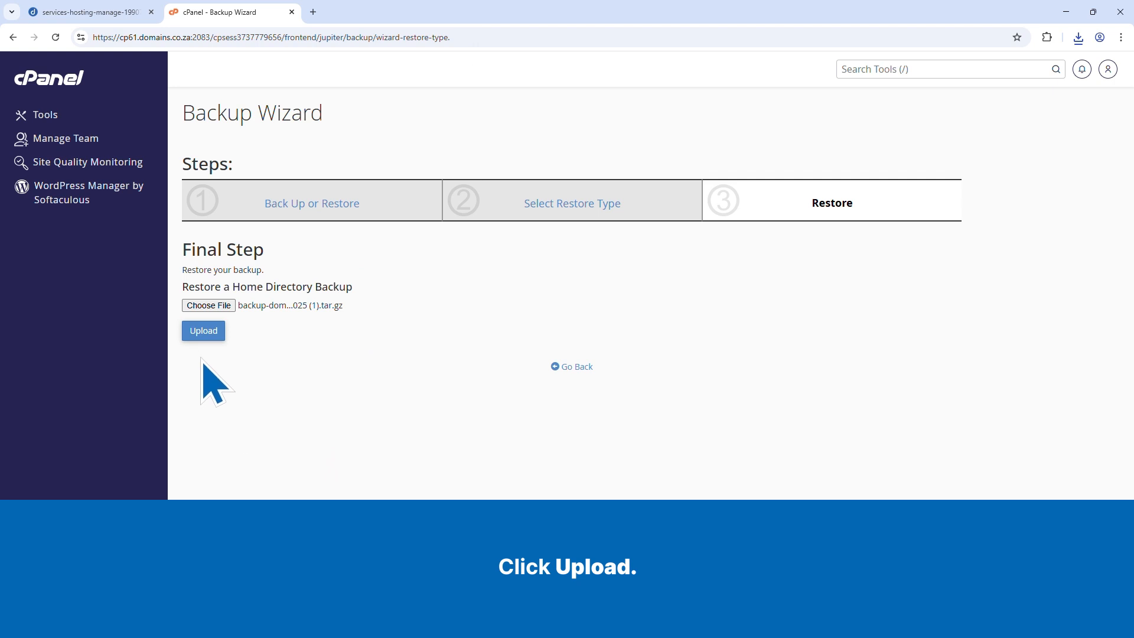
pyautogui.click(203, 331)
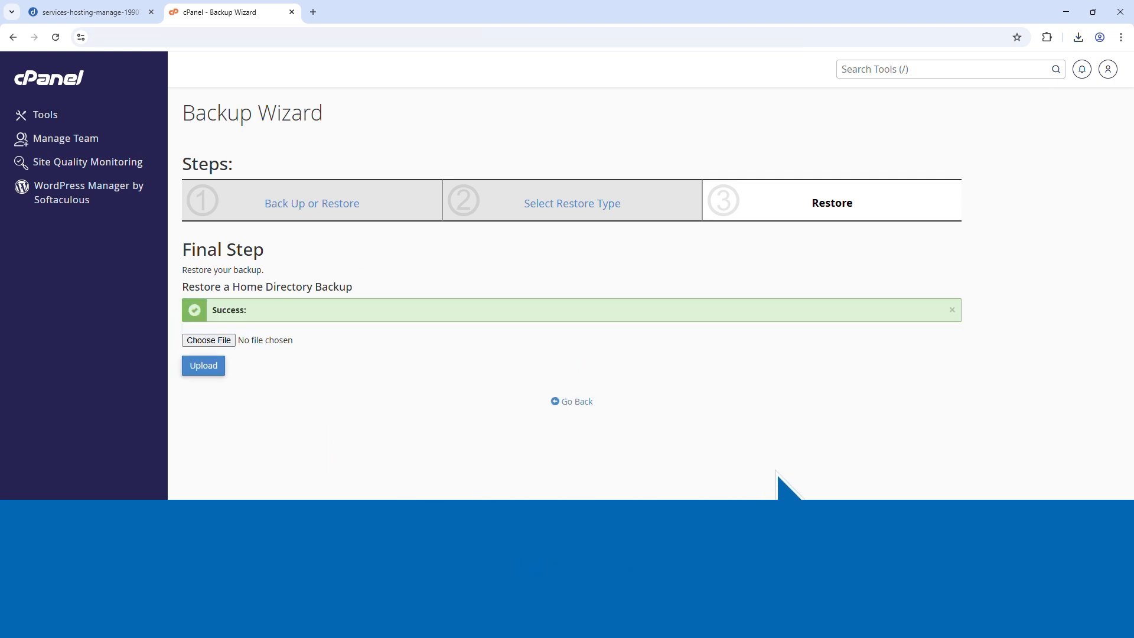
pyautogui.click(570, 401)
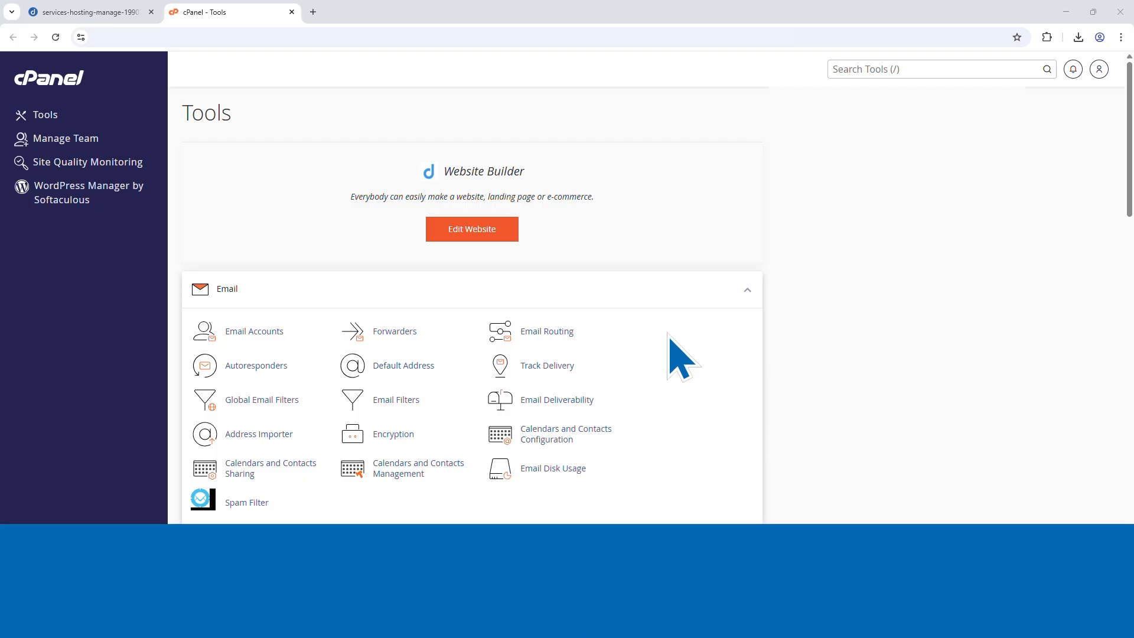
# Step: Download a partial backup of the website's database with the Backup Wizard
pyautogui.scroll(-6, 670, 340)
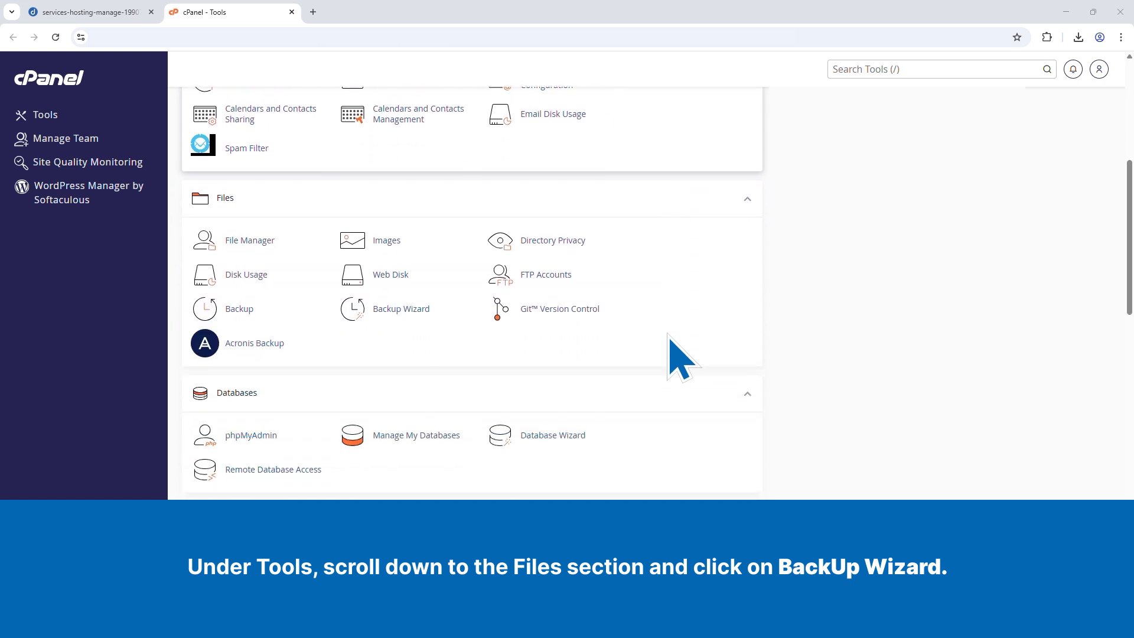
pyautogui.click(395, 309)
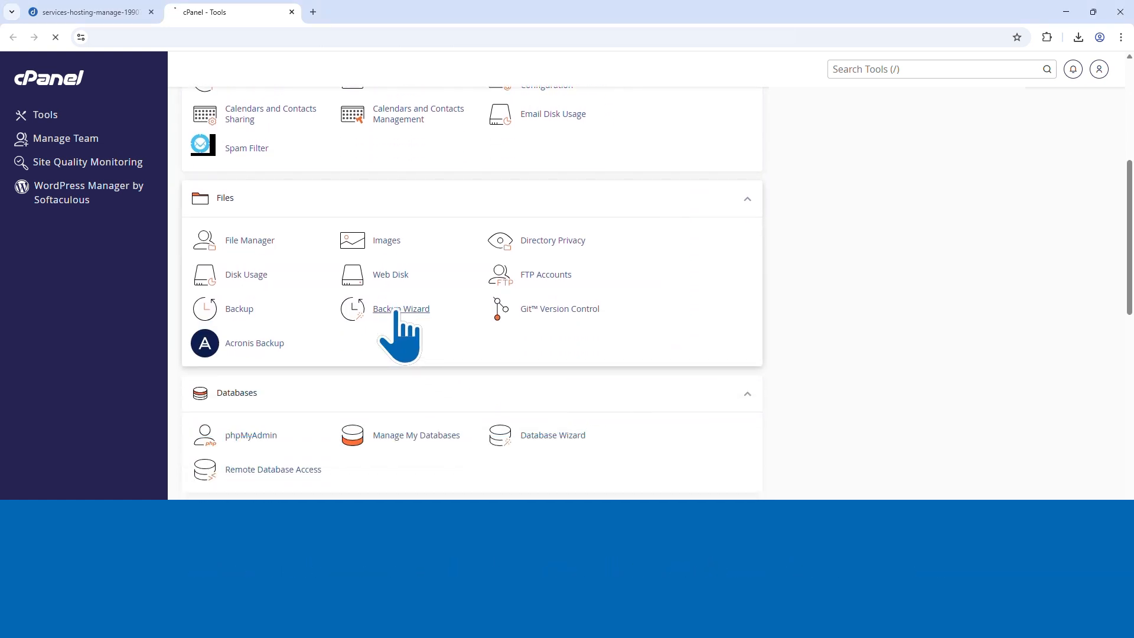
pyautogui.click(205, 342)
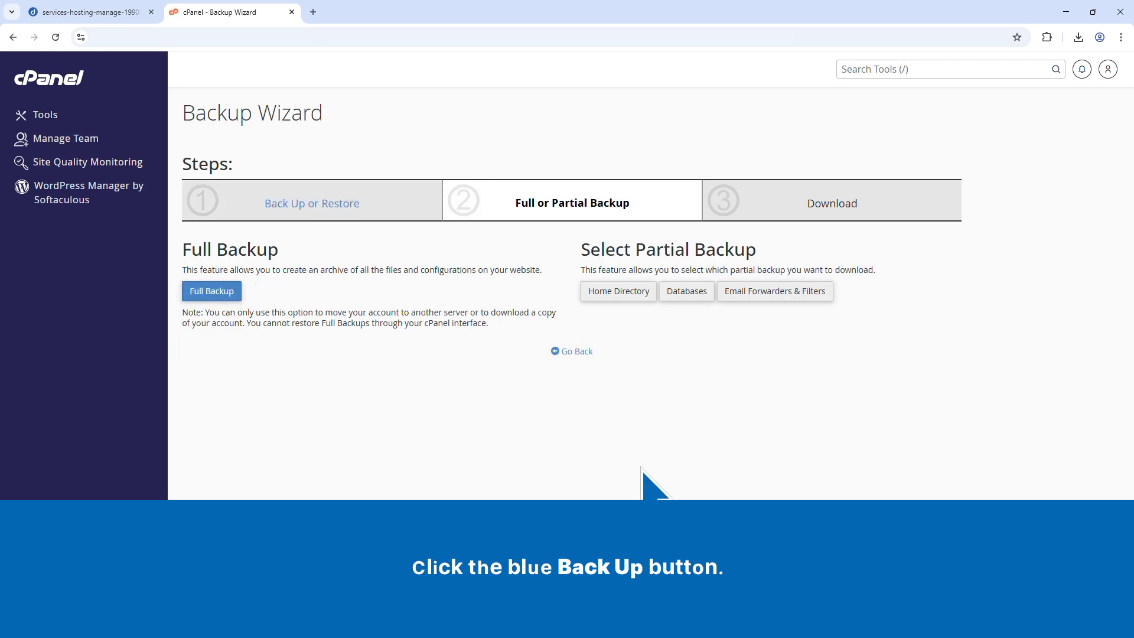
pyautogui.click(686, 293)
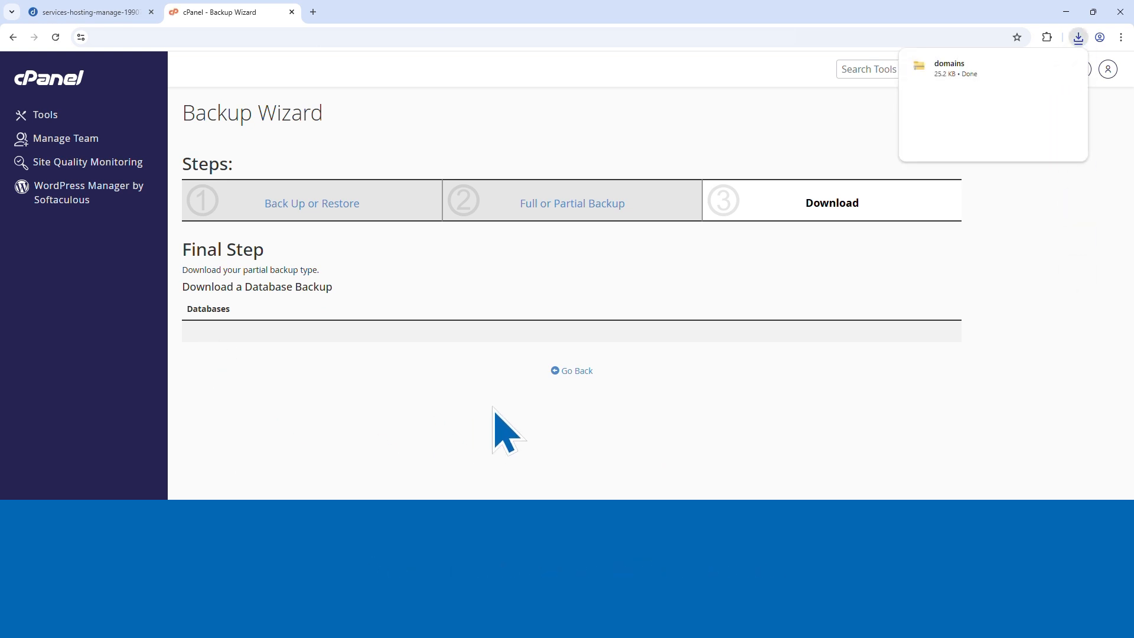
# Step: Restore the database with the Backup Wizard by uploading the downloaded domains database backup file
pyautogui.click(560, 370)
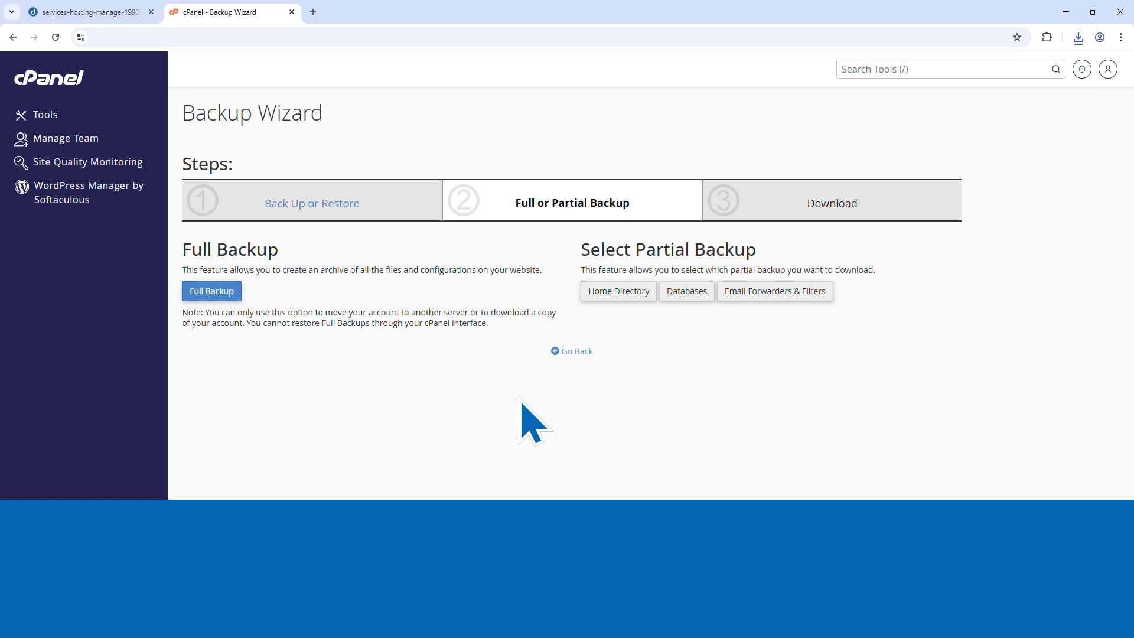
pyautogui.click(564, 353)
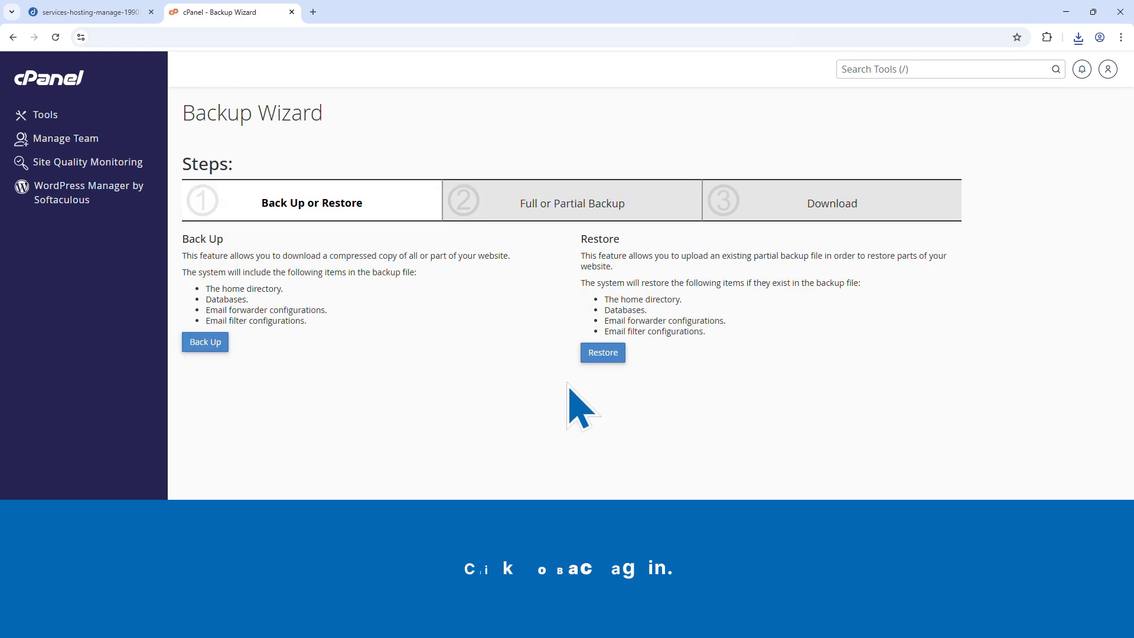
pyautogui.click(602, 352)
pyautogui.click(288, 291)
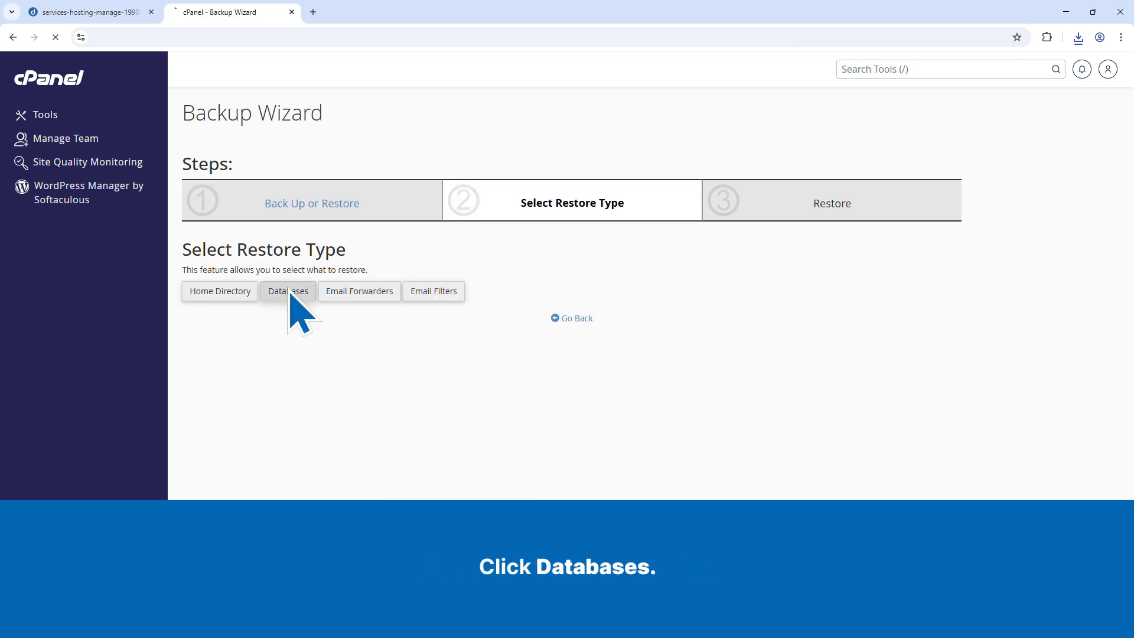
pyautogui.click(221, 309)
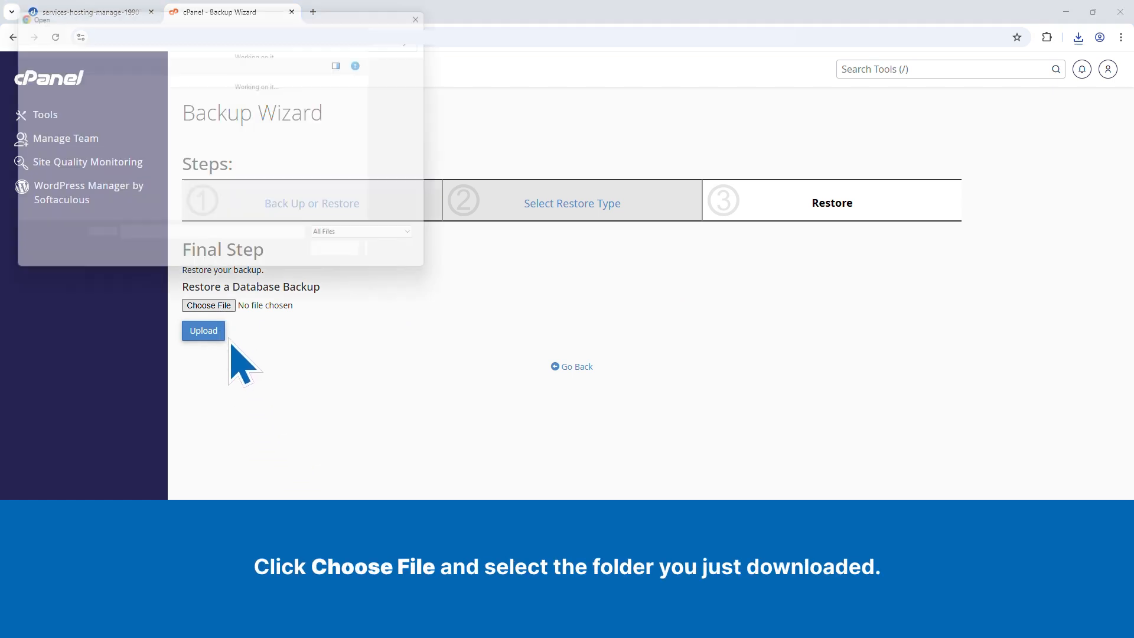
pyautogui.click(208, 104)
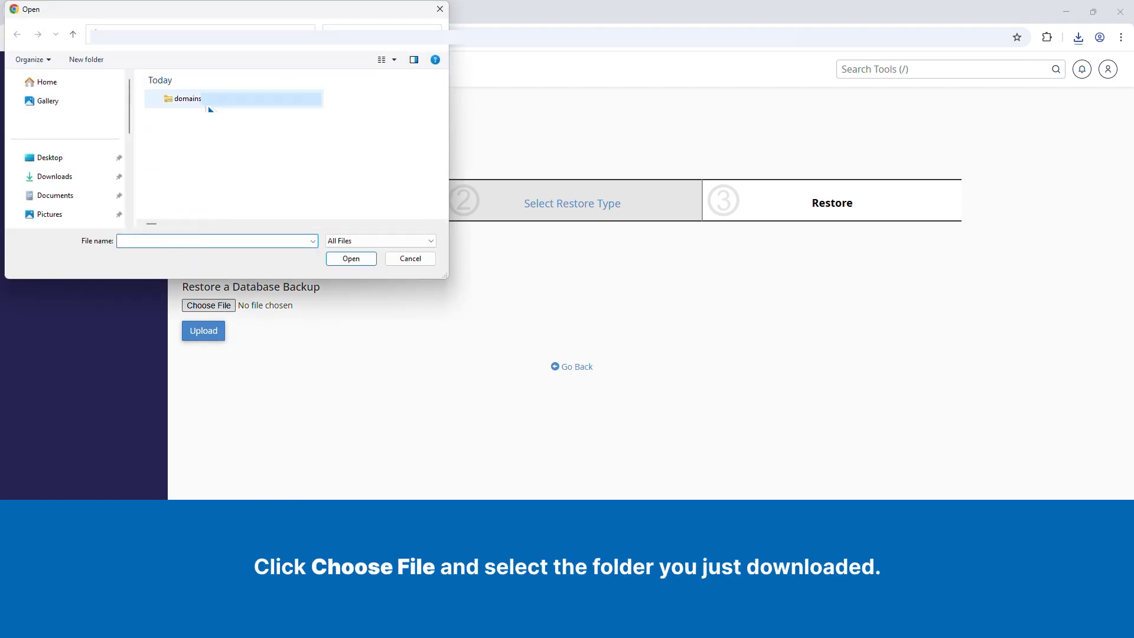
pyautogui.click(358, 259)
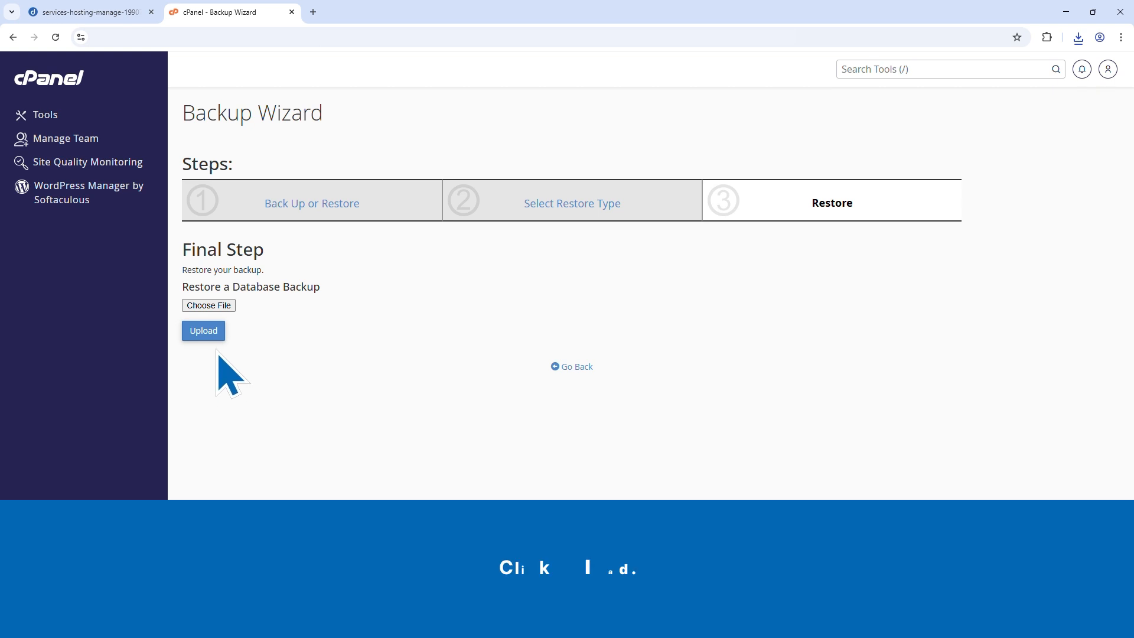
pyautogui.click(203, 331)
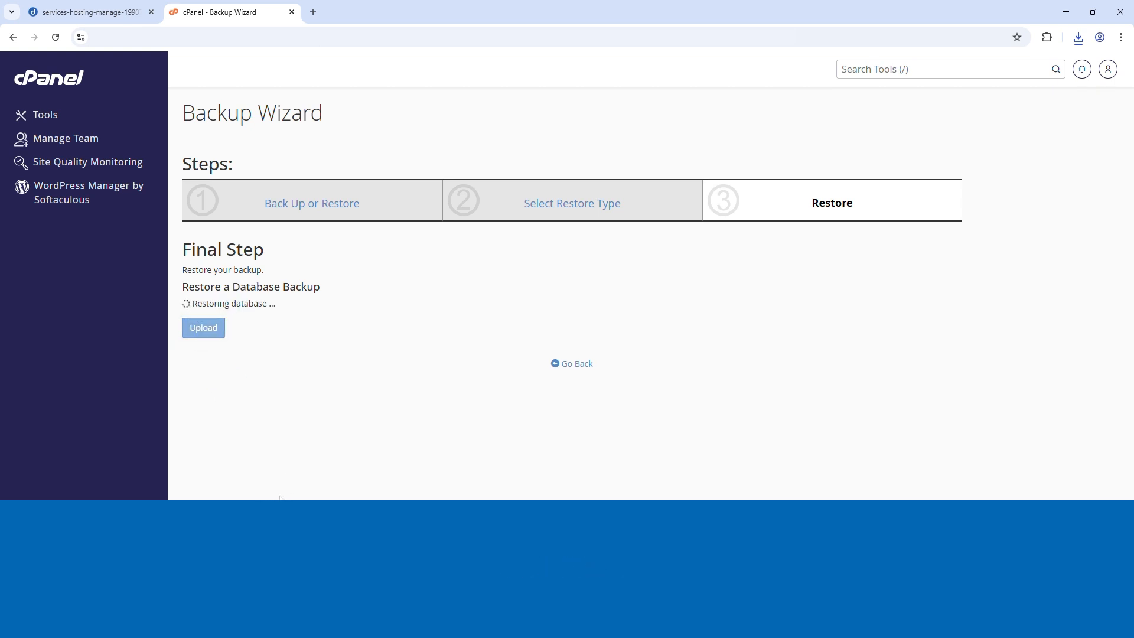